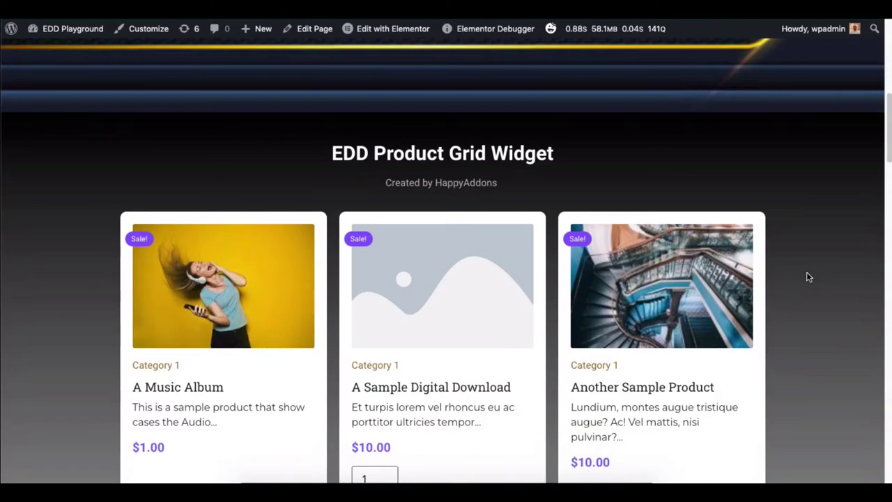
scroll(807, 276, down, 12)
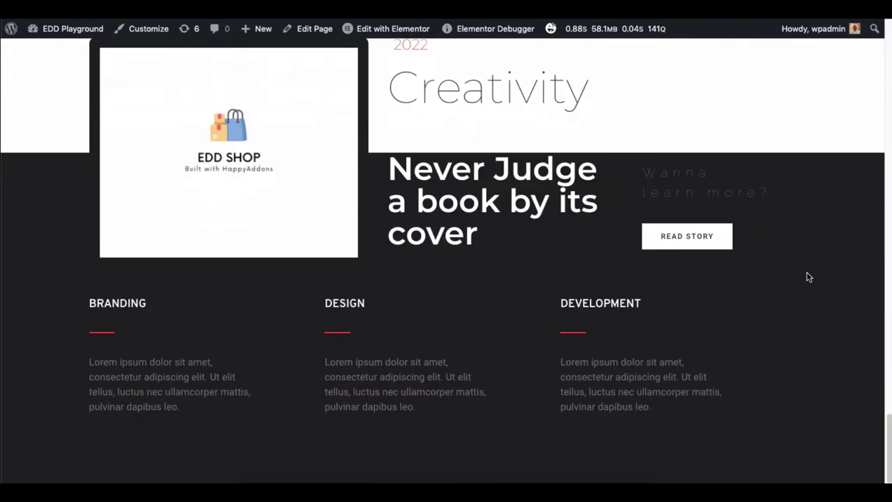
Scroll to the EDD Product Category Carousel and advance it four times to Categories 3, 2 and 1
scroll(806, 277, up, 7)
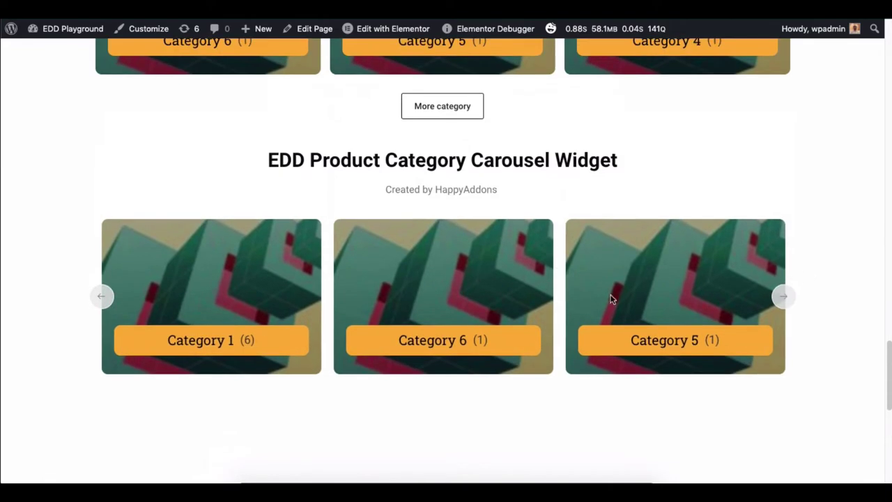
click(783, 297)
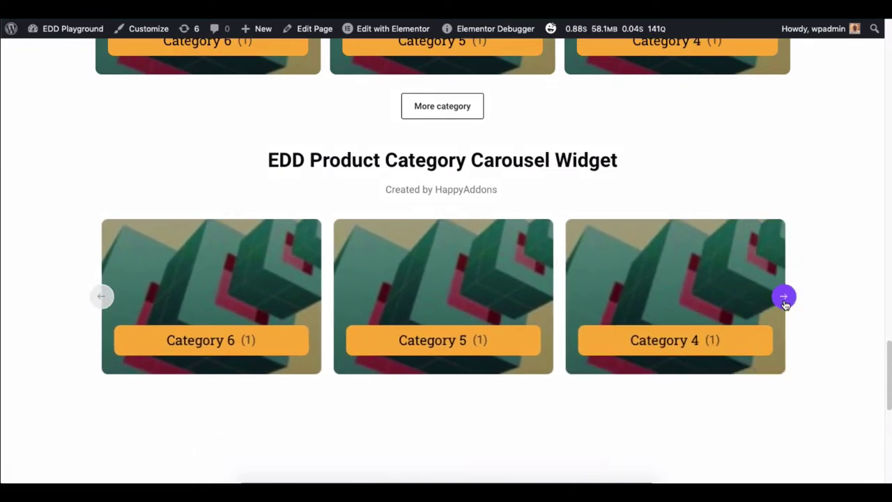
click(783, 297)
click(783, 297)
click(783, 296)
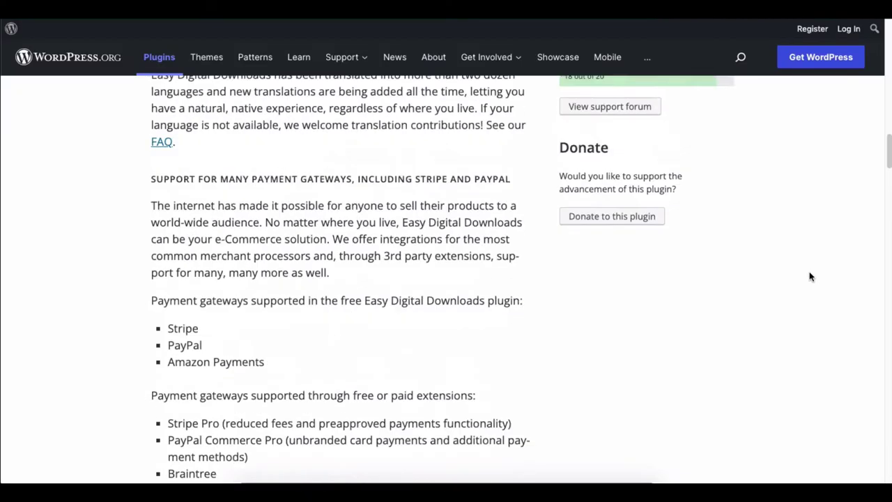
Scroll the Easy Digital Downloads plugin page back up to its title banner and Download button
scroll(810, 277, up, 1)
scroll(809, 276, up, 14)
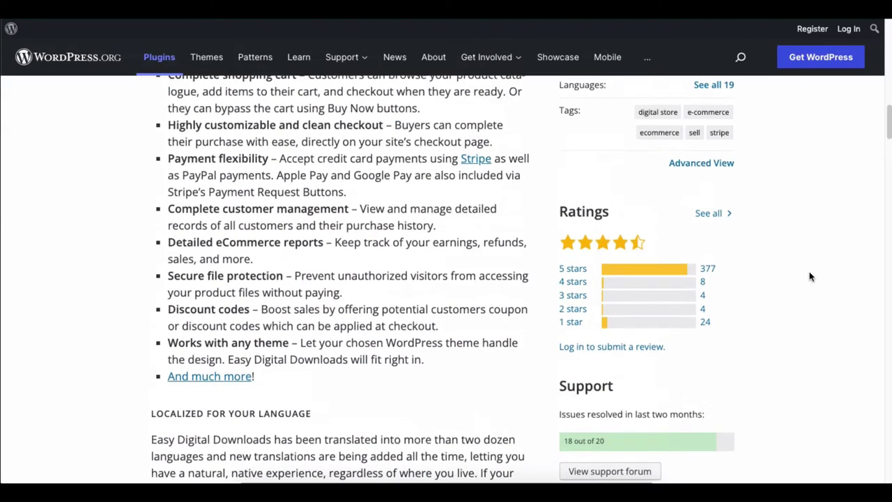
scroll(810, 277, up, 5)
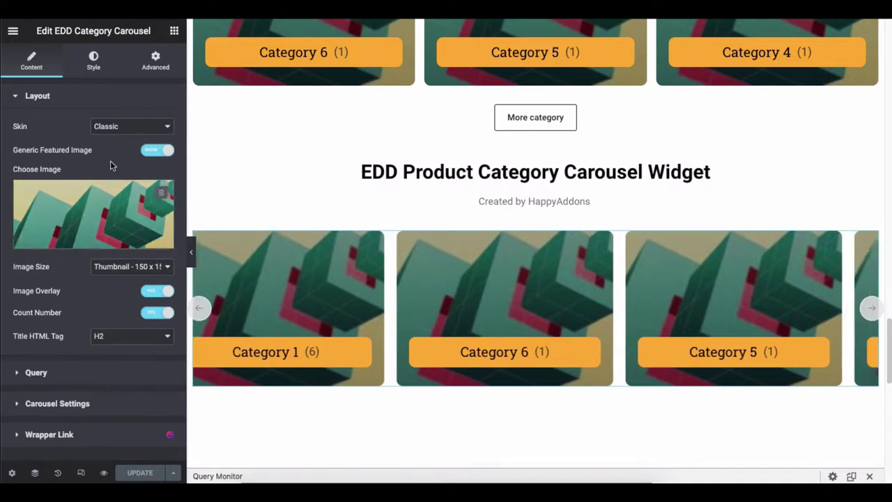
click(109, 126)
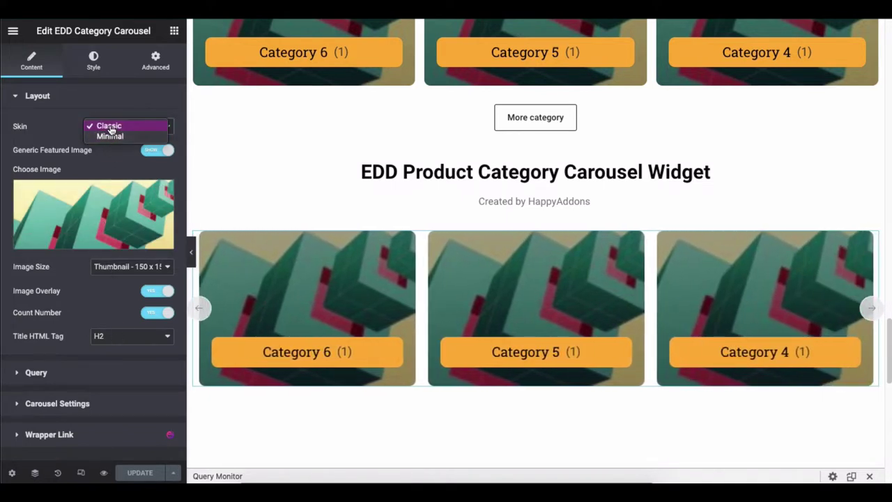
click(109, 127)
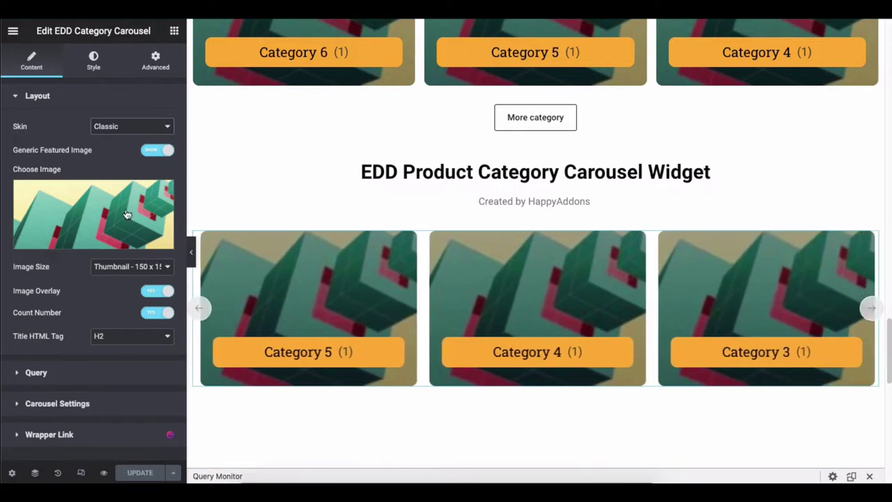
click(120, 97)
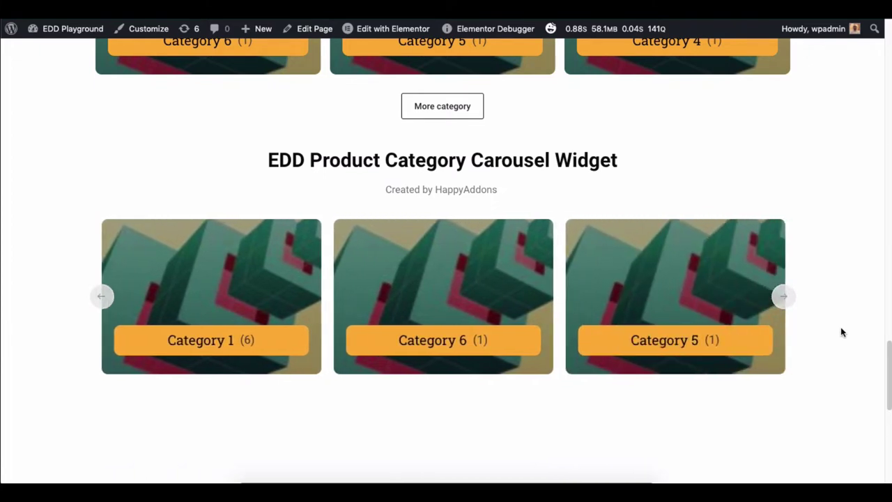
Open the page in the Elementor editor from the admin bar's Edit with Elementor
mouse_move(377, 33)
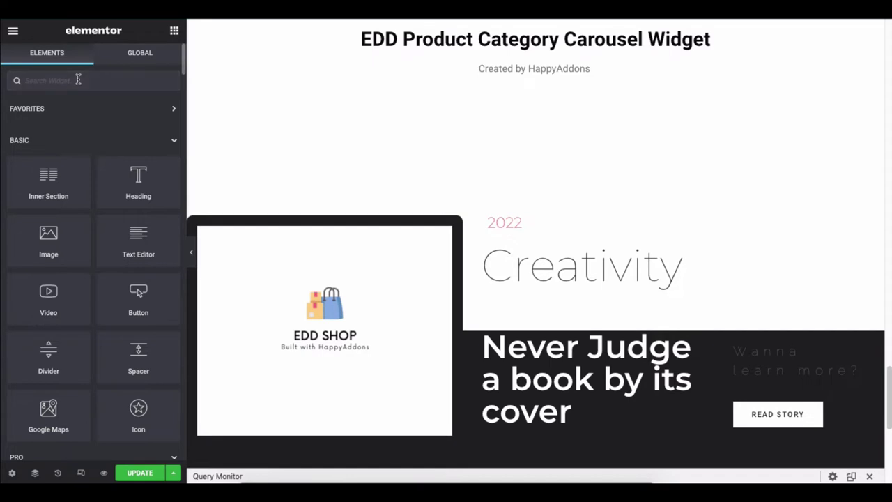
Search for 'EDD Category' and drop the EDD Category Carousel widget under the section heading
text(EDD Category)
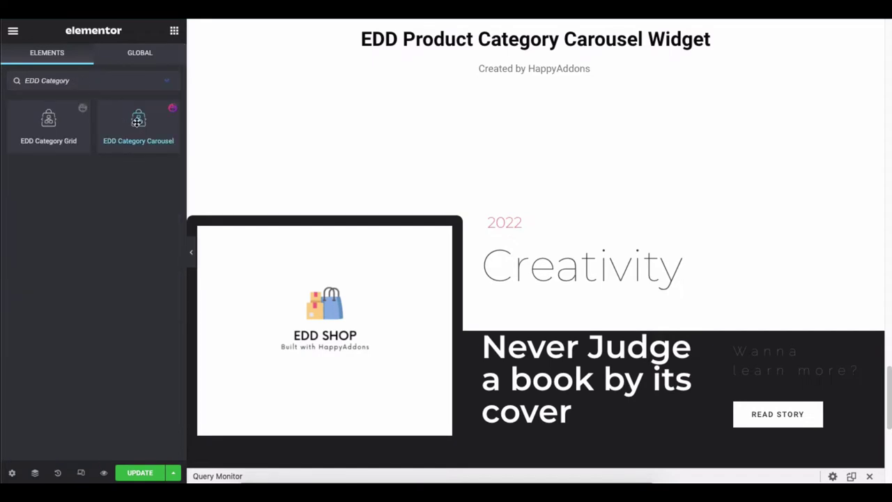
drag(136, 122, 534, 80)
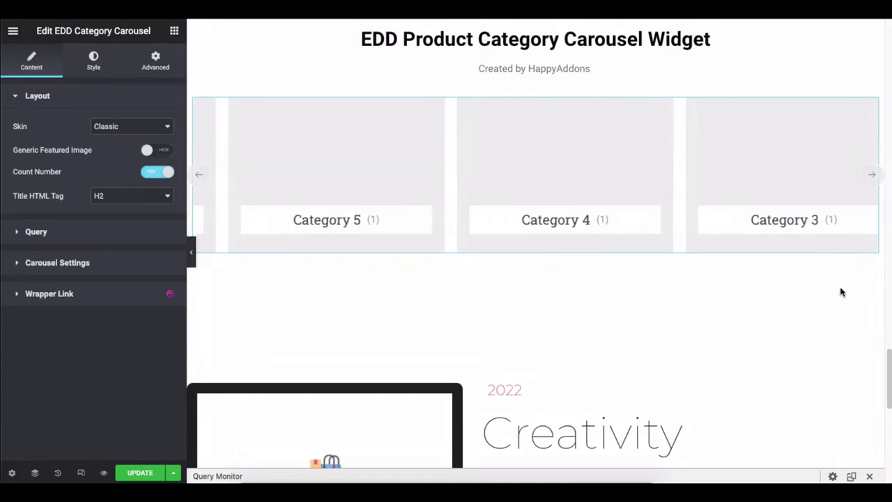
click(90, 101)
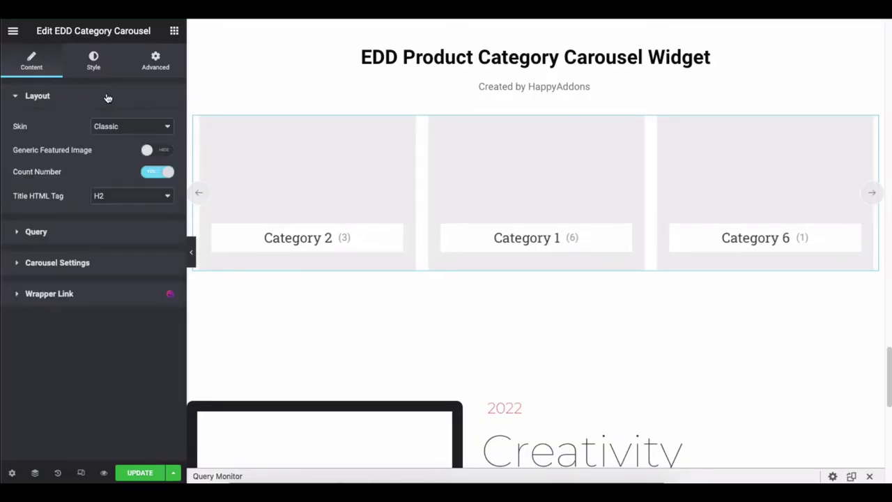
Try the Minimal skin on the carousel cards, then return to the Classic skin
click(112, 131)
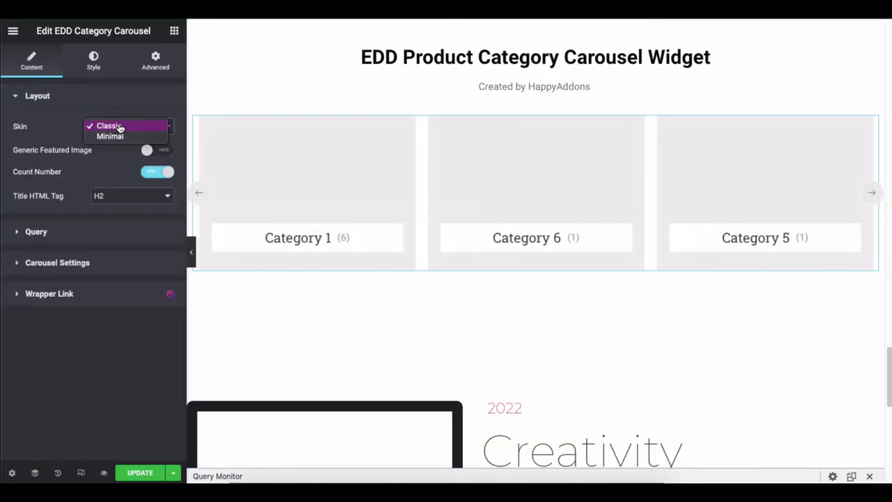
click(119, 137)
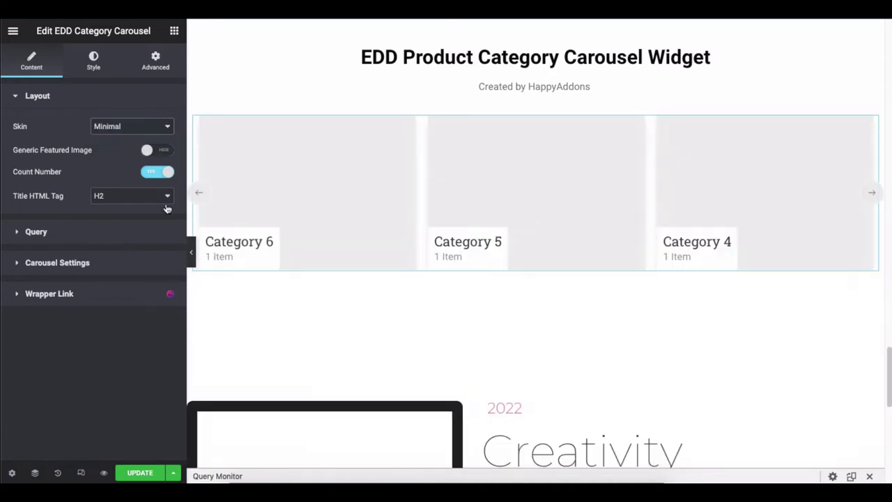
click(124, 126)
click(115, 114)
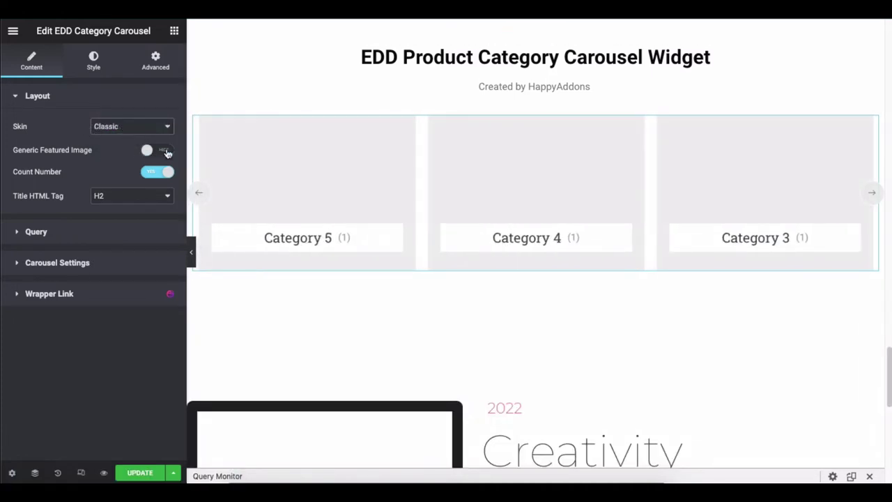
Enable Generic Featured Image and insert the green cubes picture from the Media Library
click(146, 152)
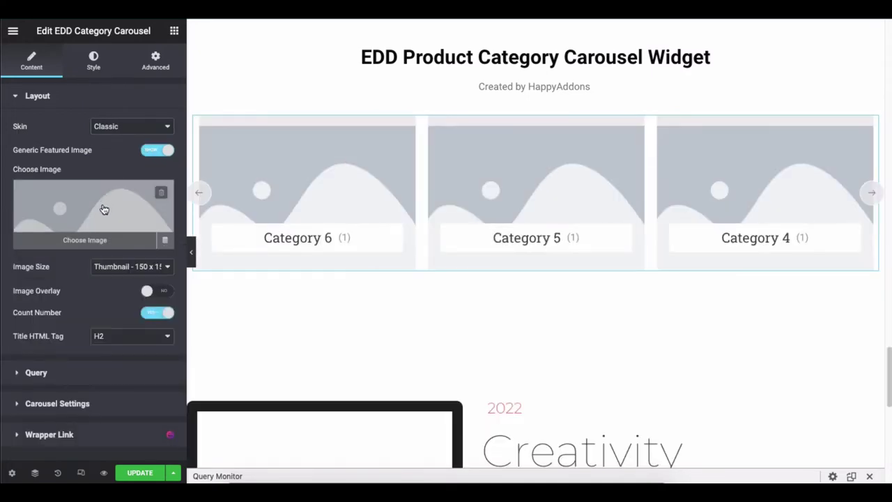
click(98, 209)
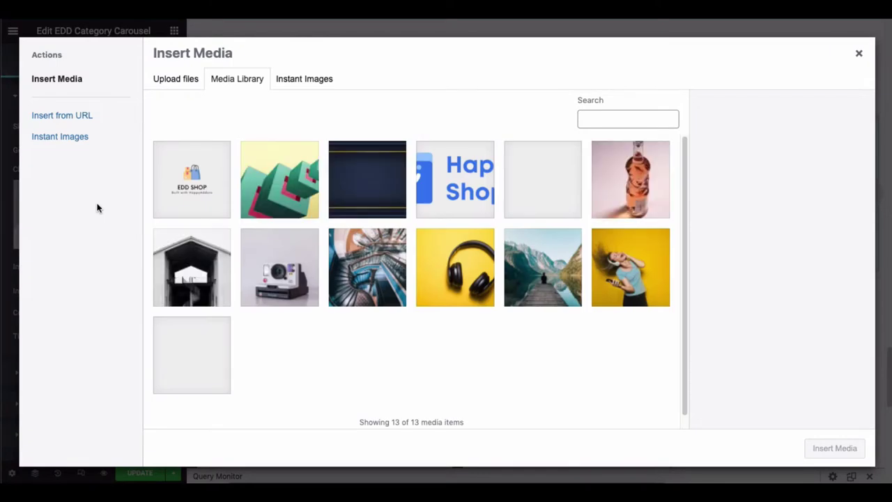
click(291, 173)
click(820, 445)
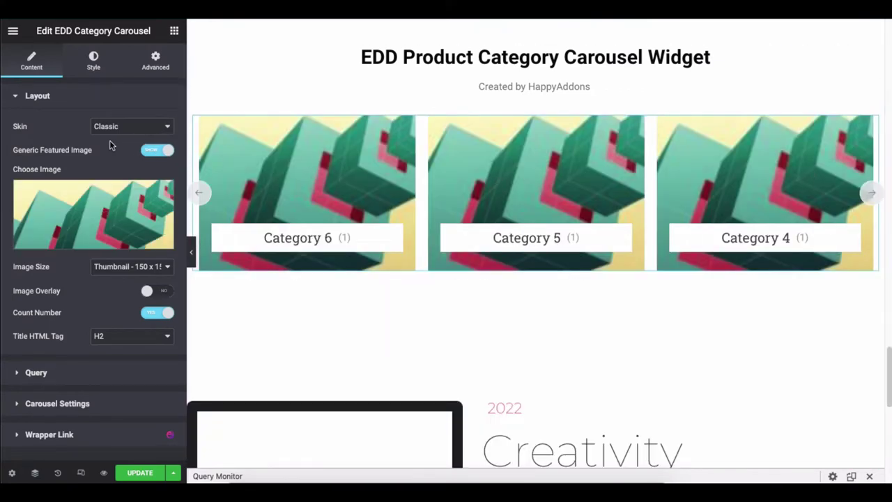
Set the card image size to Full, trying the image overlay and leaving it off
click(120, 266)
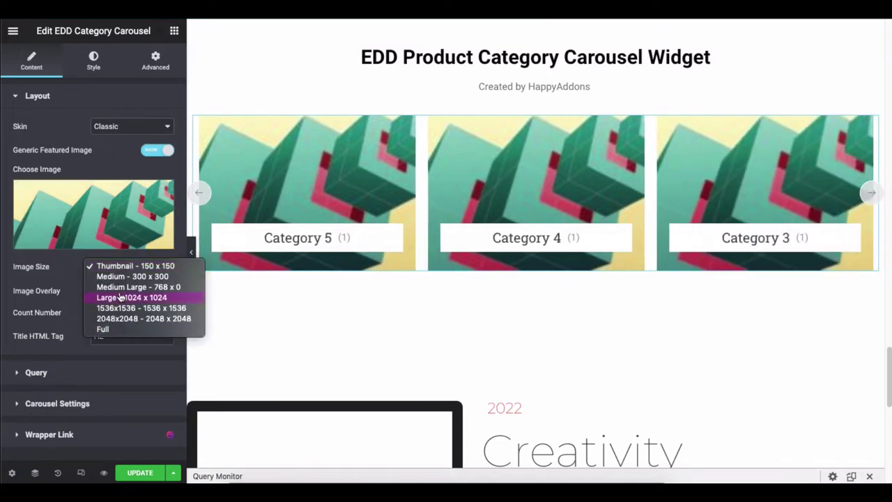
click(120, 329)
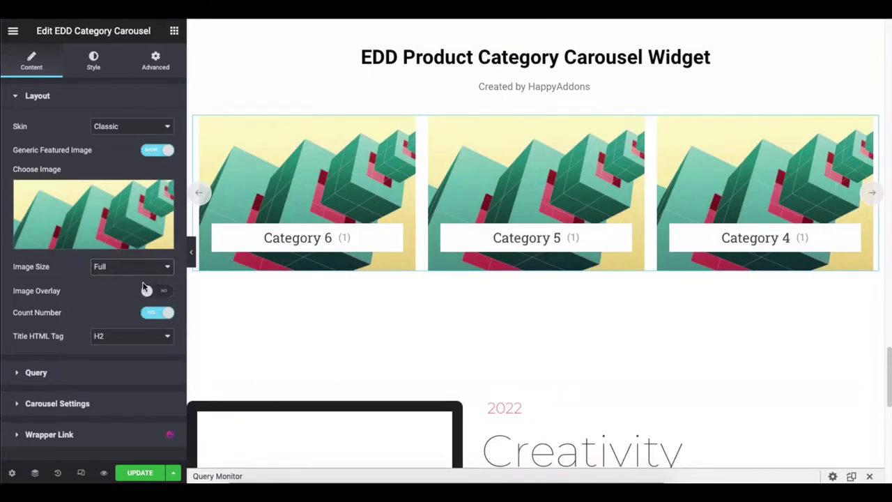
click(151, 292)
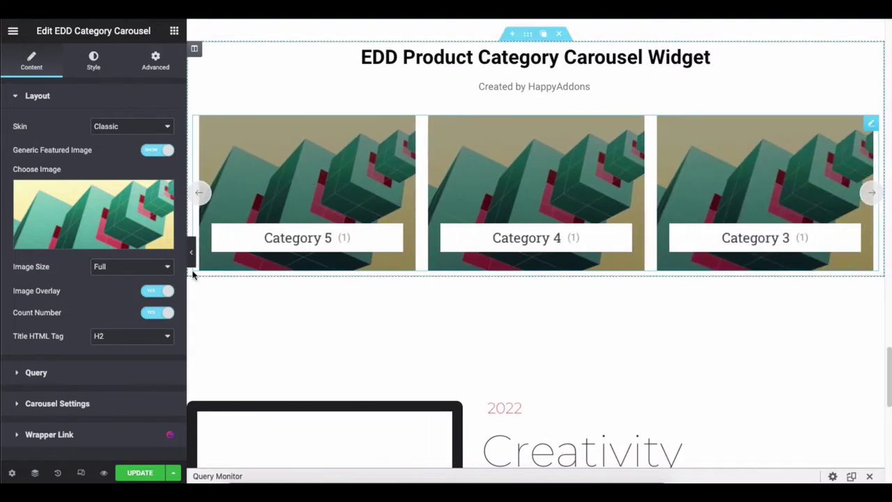
click(158, 294)
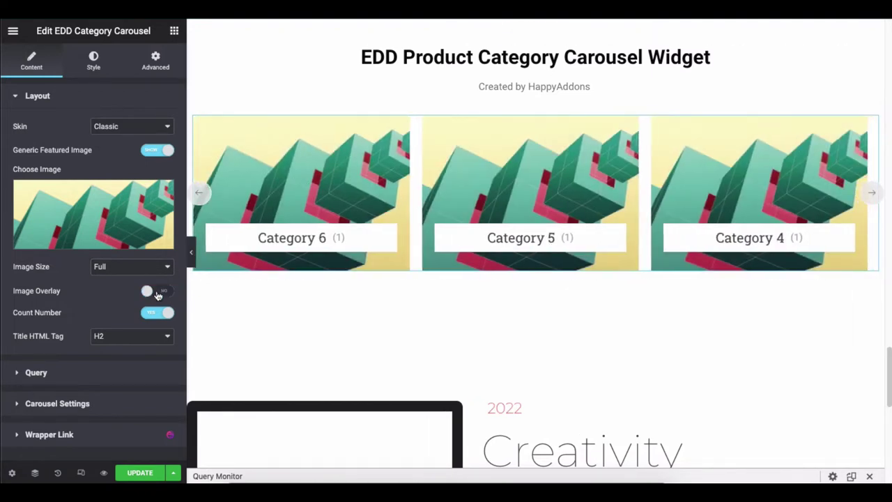
Keep category counts showing and the title HTML tag at H2
click(151, 313)
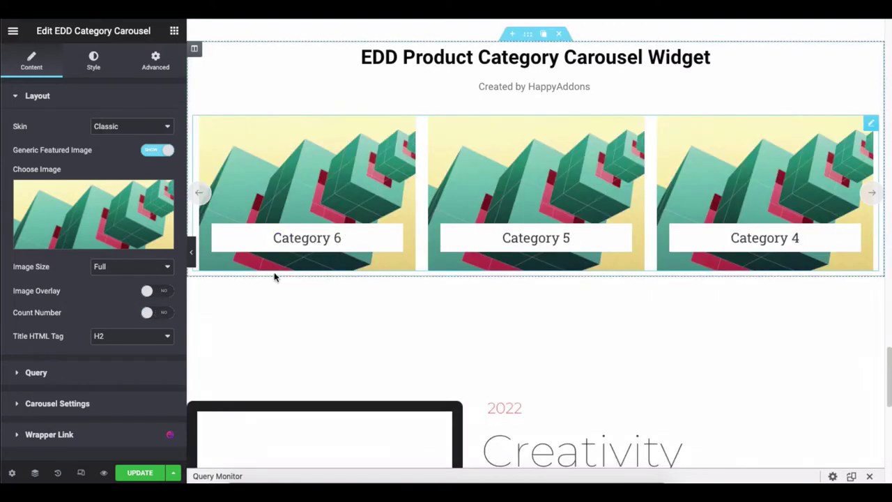
click(154, 313)
click(127, 331)
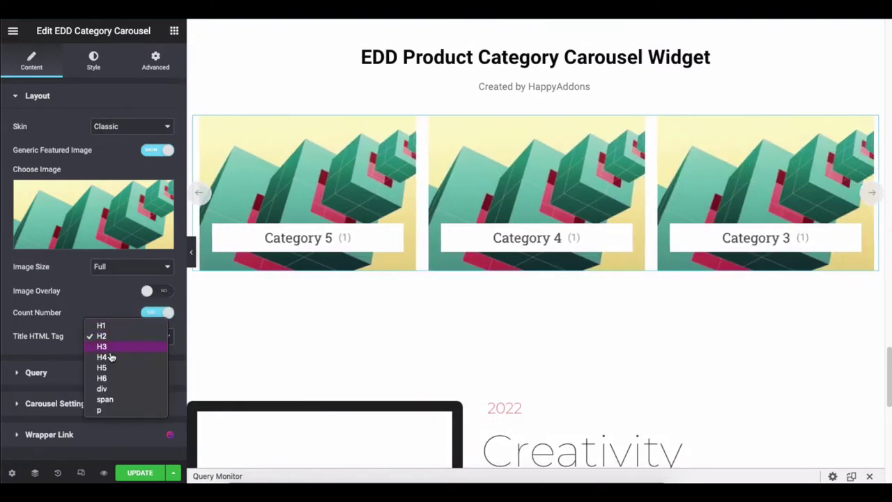
click(105, 336)
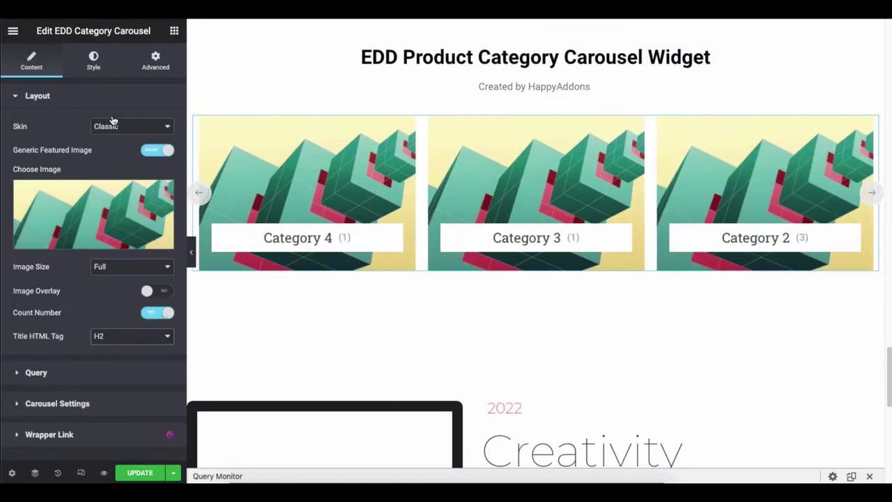
In the Query settings, keep Type at All and Include after briefly trying Exclude
click(122, 108)
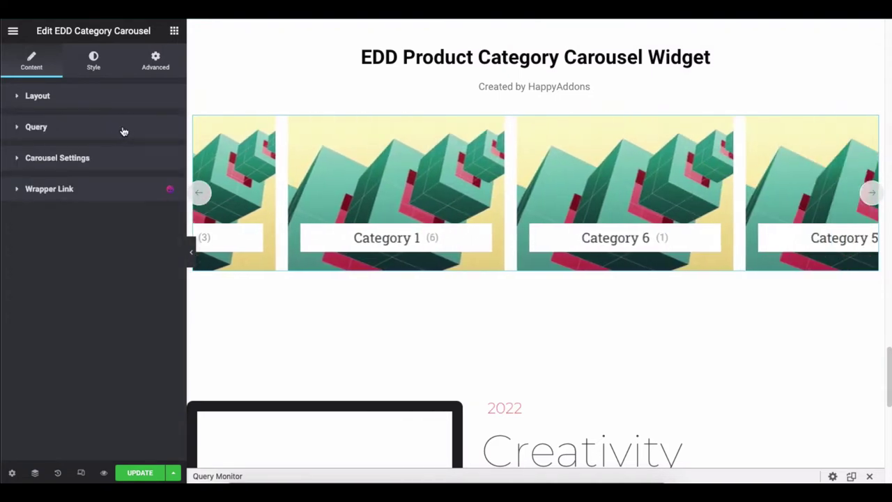
click(123, 132)
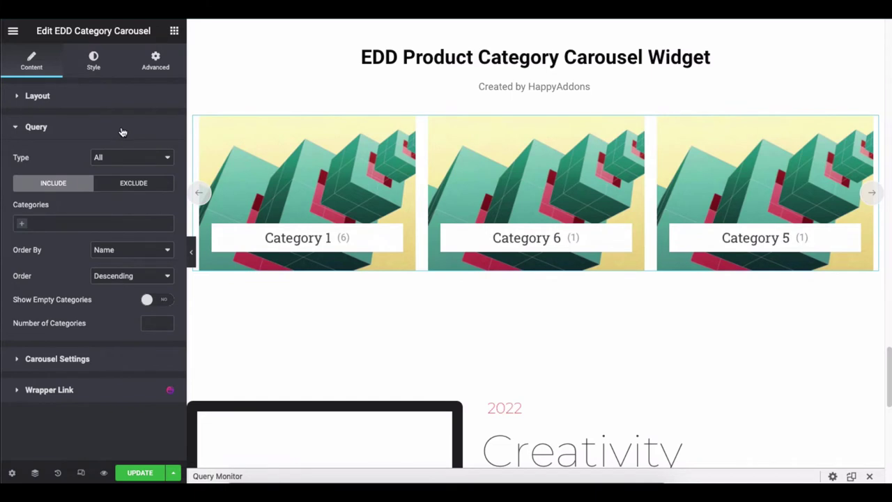
click(122, 157)
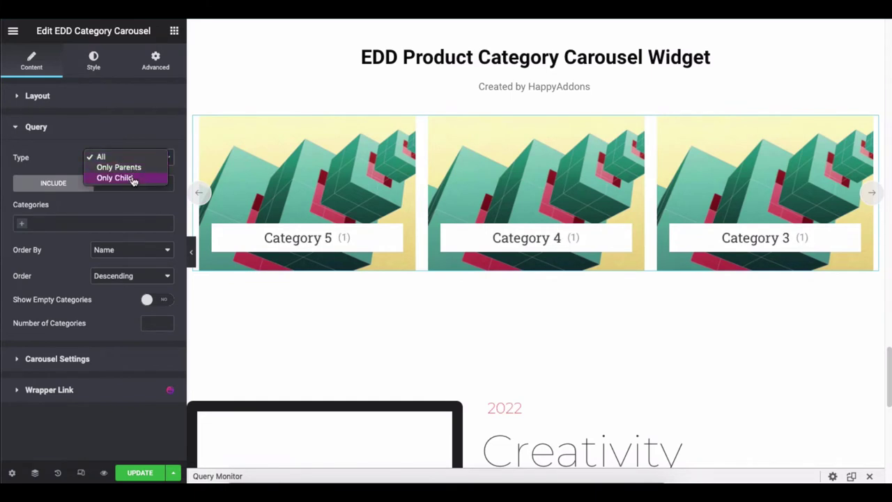
click(131, 157)
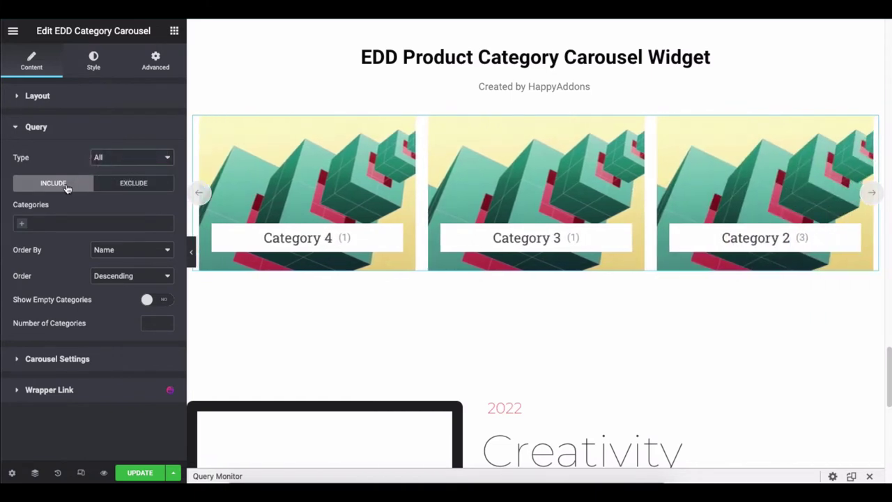
click(153, 187)
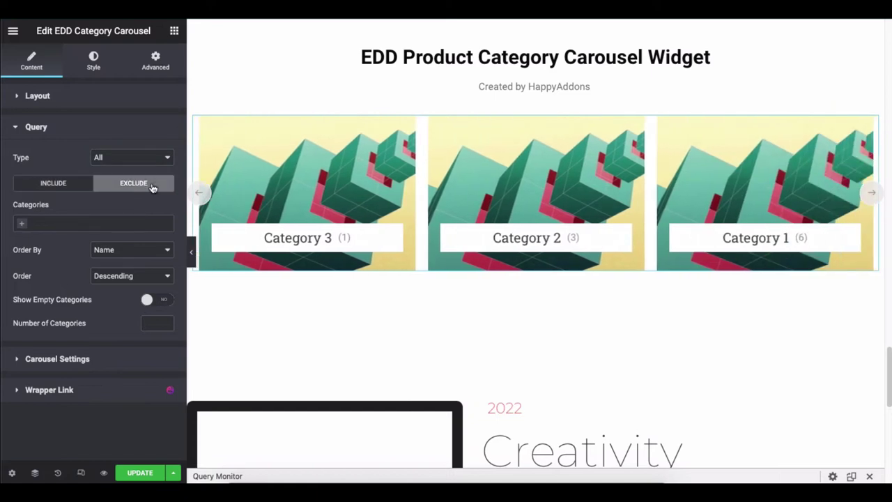
click(70, 185)
Sort categories by Name in descending order, leaving empty categories hidden
click(117, 250)
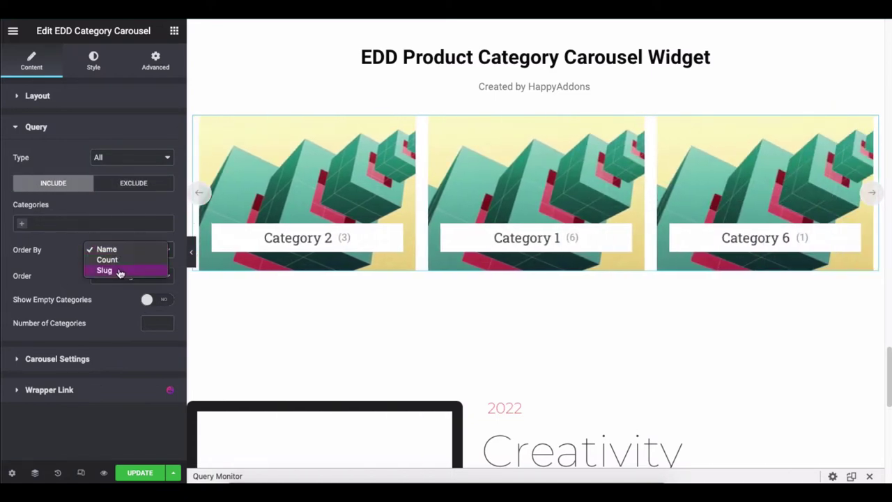
click(118, 252)
click(120, 276)
click(117, 285)
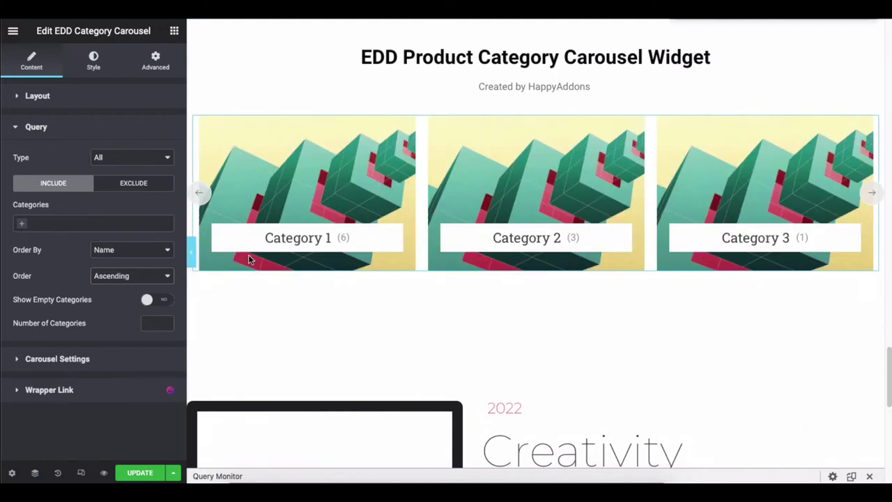
click(120, 276)
click(123, 265)
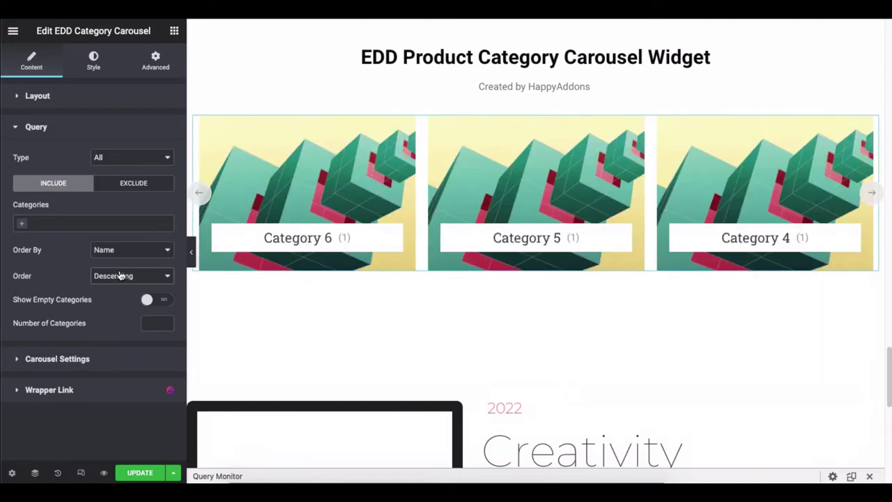
click(149, 300)
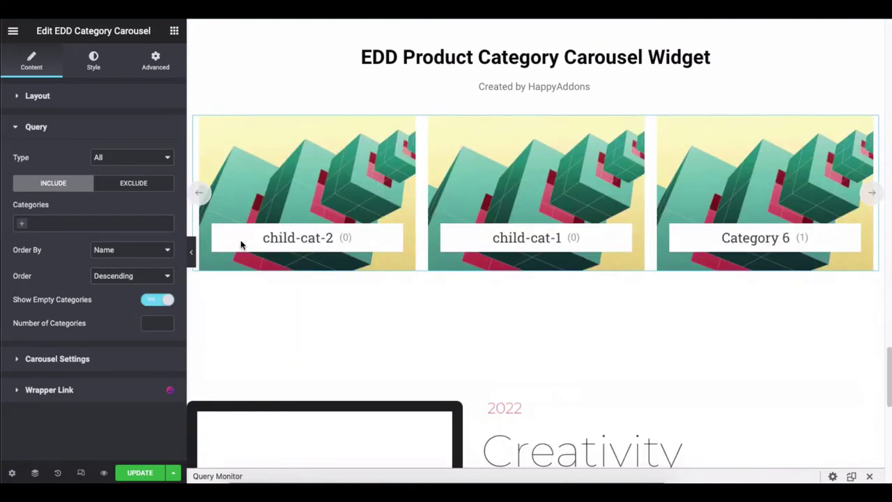
click(155, 300)
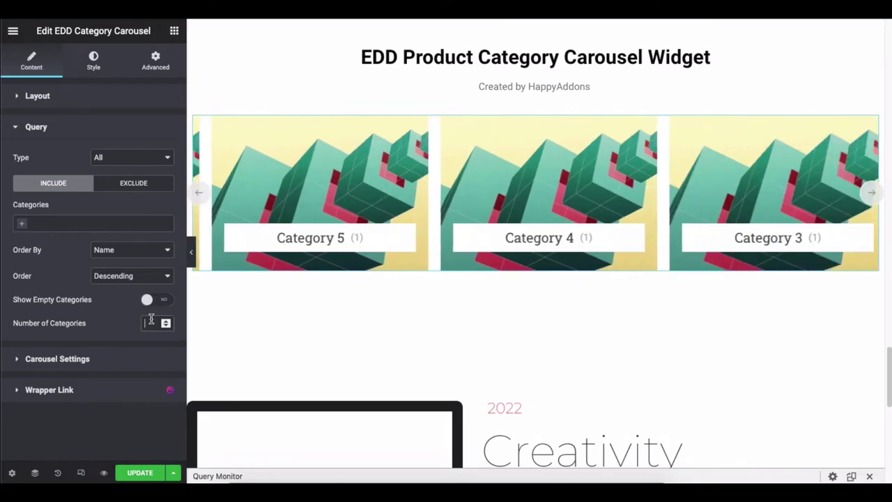
Set the number of categories to 4
click(155, 322)
text(3)
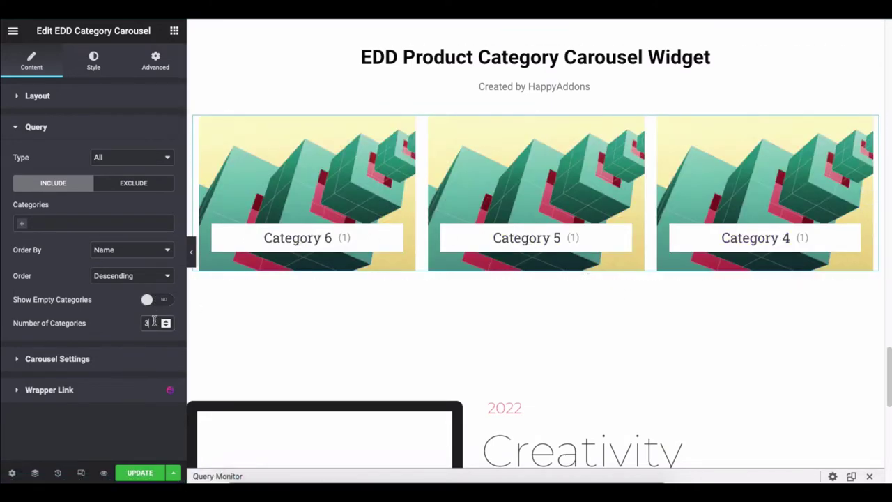
key(BackSpace)
text(4)
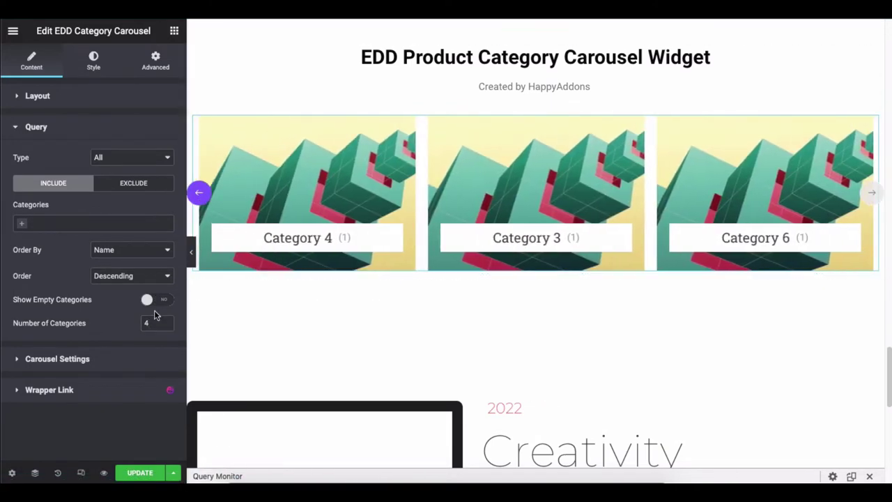
Switch the category Type to Only Parents, keeping the Name sort descending
click(125, 157)
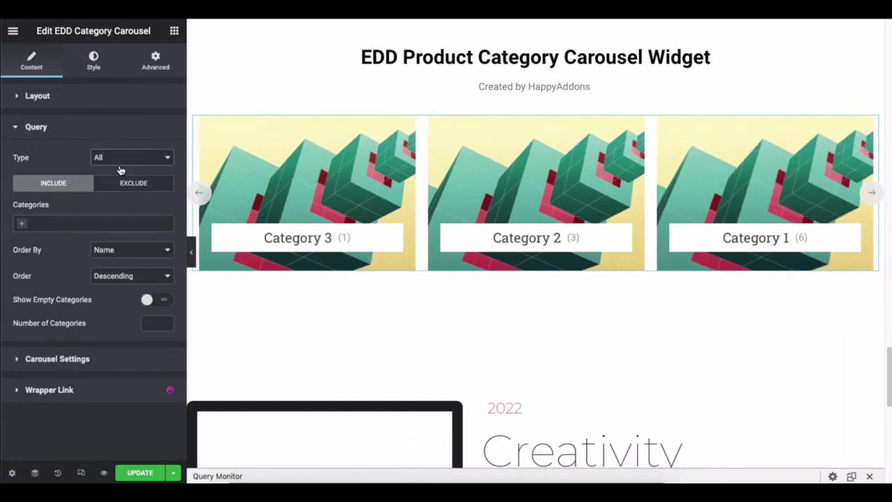
click(120, 167)
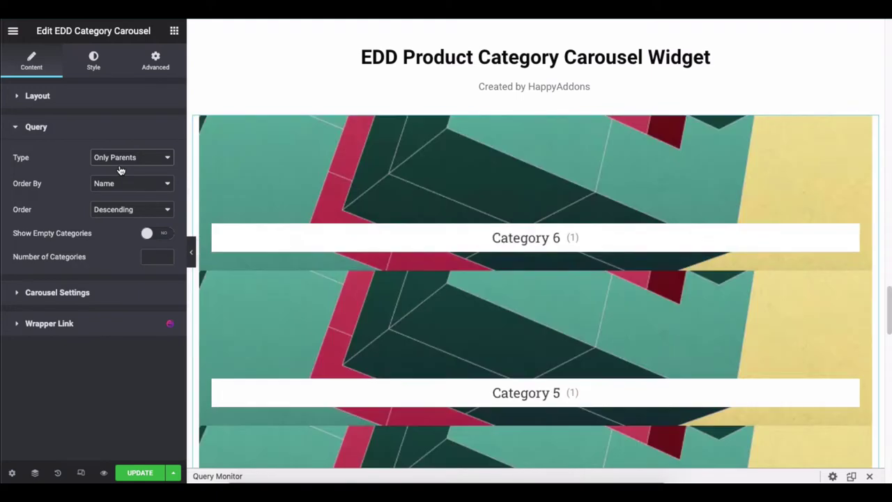
click(121, 184)
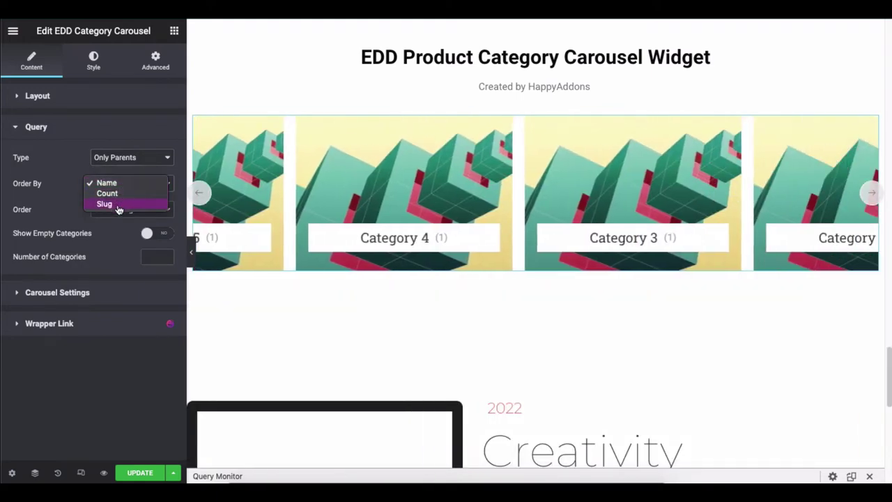
click(120, 183)
click(120, 209)
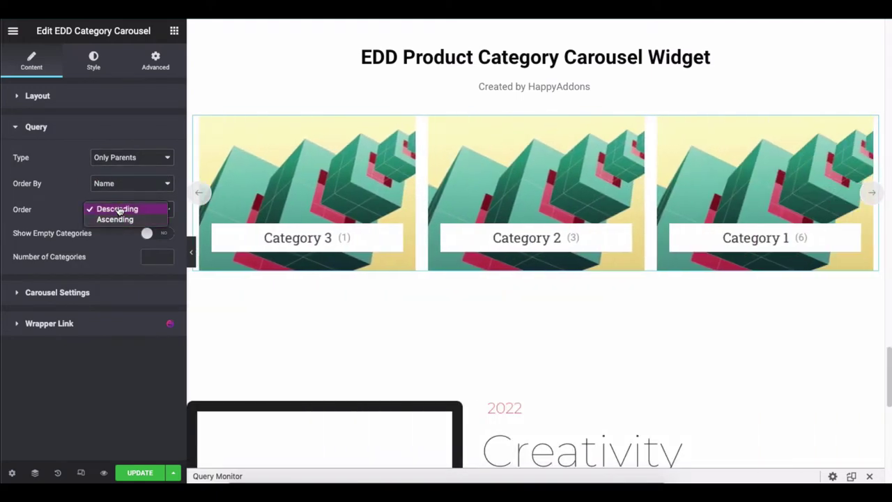
click(120, 210)
Preview the carousel with empty categories shown, then hide them again
click(146, 234)
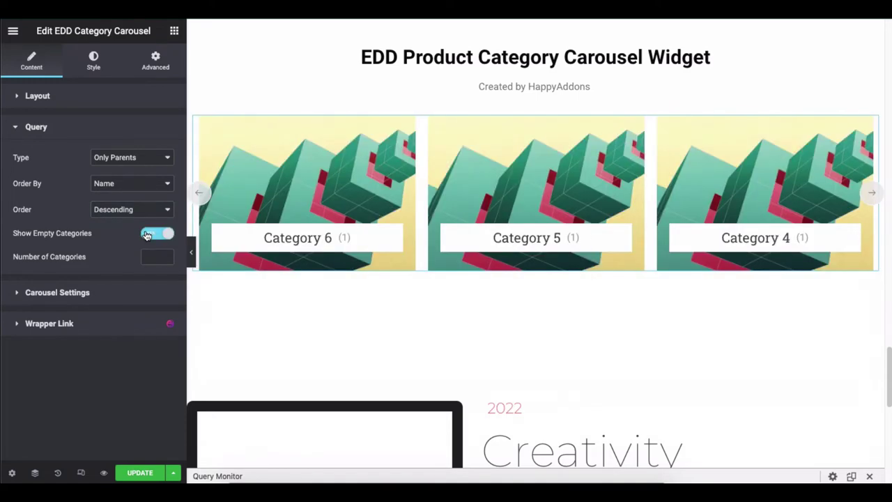
click(199, 194)
click(200, 195)
click(199, 195)
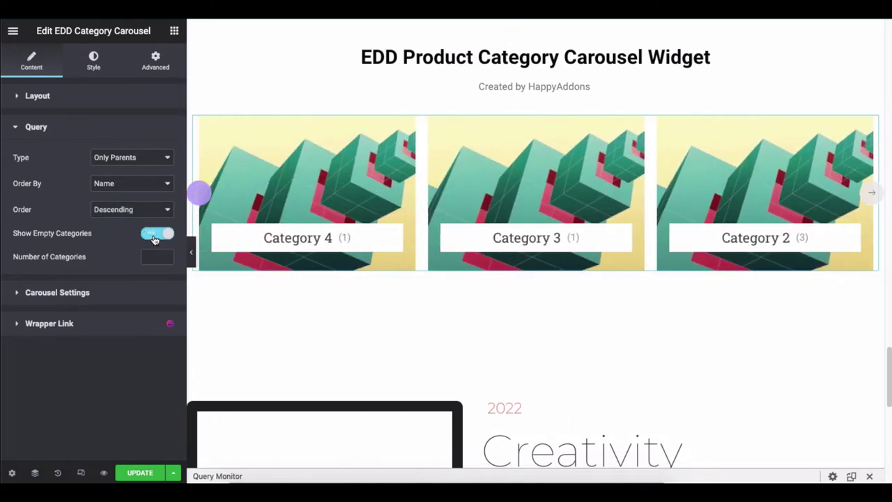
click(146, 232)
click(143, 159)
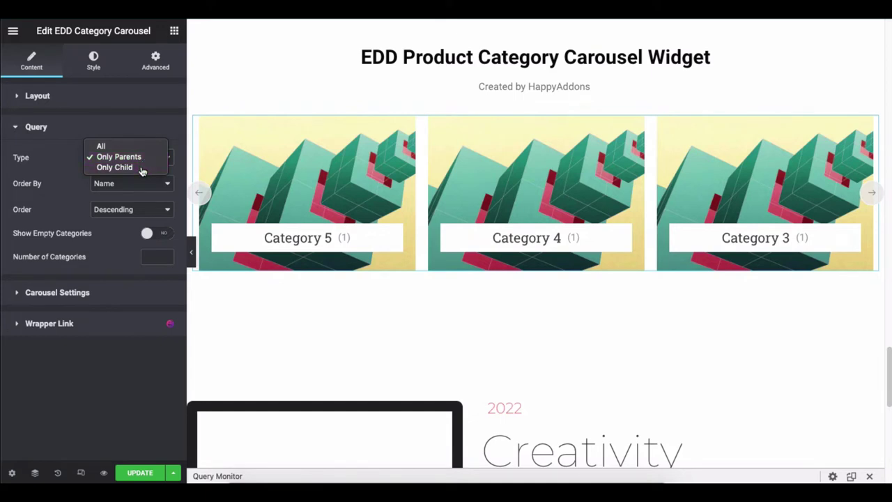
Set Type to Only Child with Category 1 as parent and show empty categories
click(142, 168)
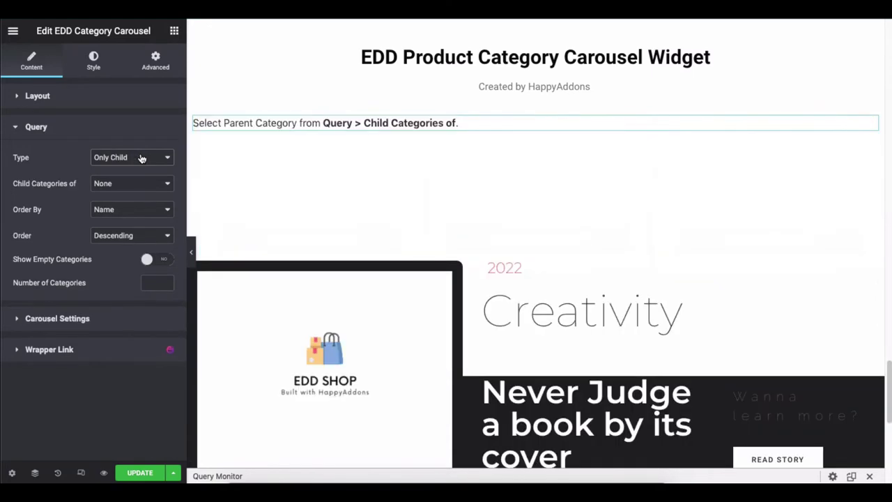
click(133, 183)
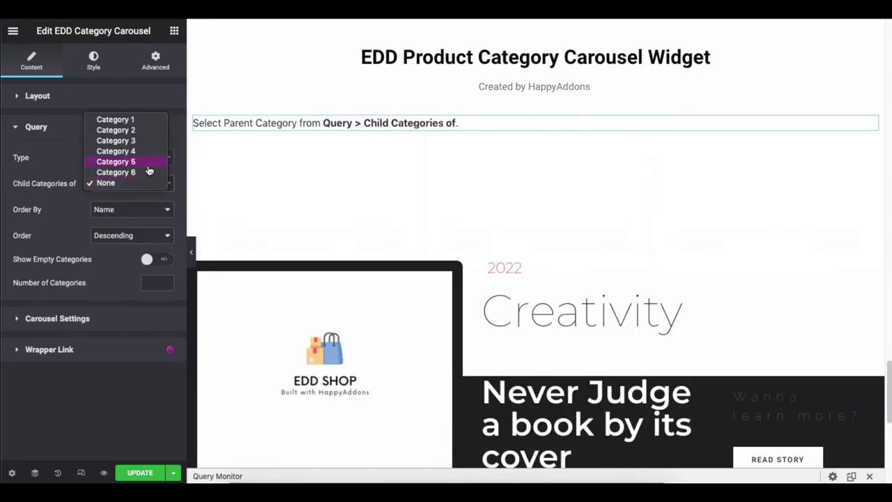
click(118, 119)
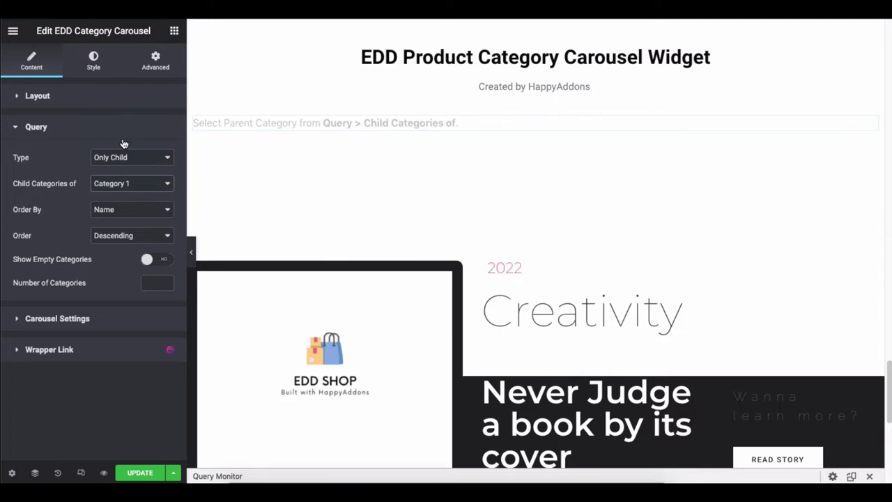
click(147, 260)
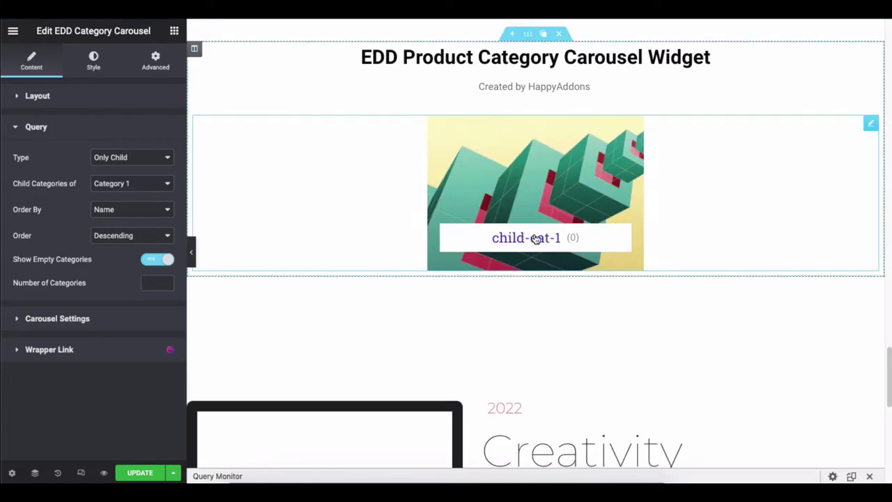
Change the parent category to Category 2 and collapse the Query section
click(120, 183)
click(121, 182)
click(121, 192)
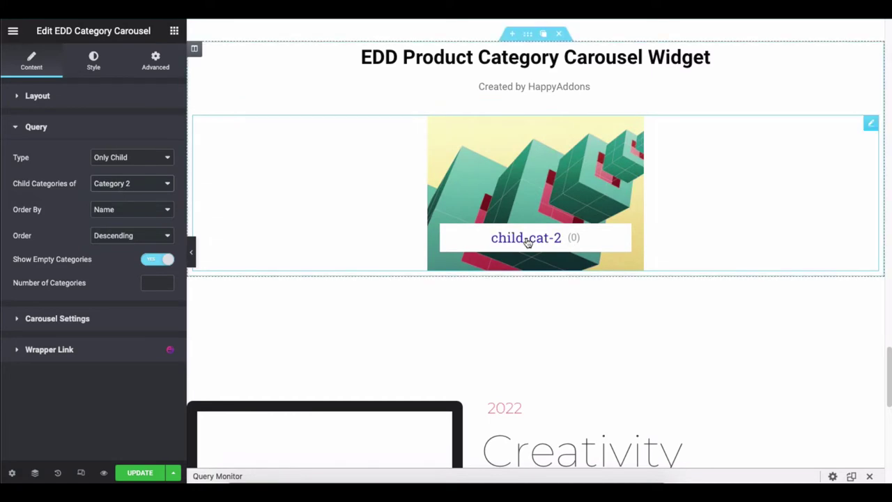
click(123, 127)
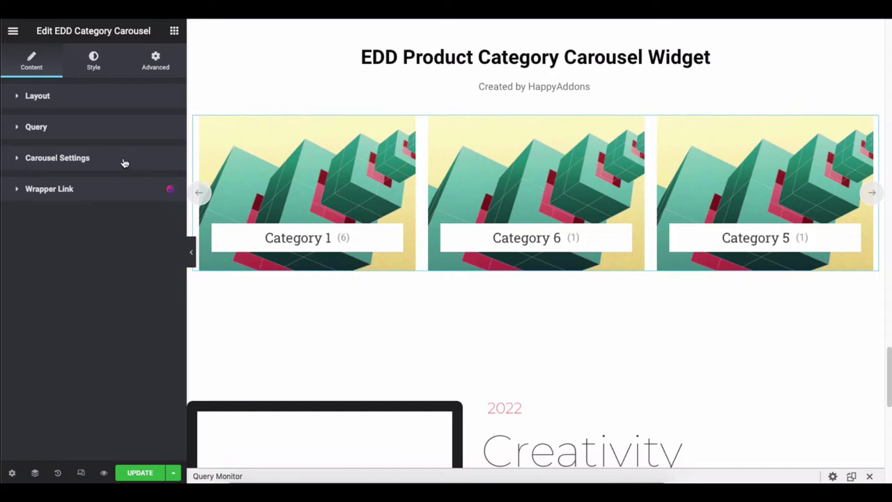
Set the carousel animation speed to 800
click(127, 161)
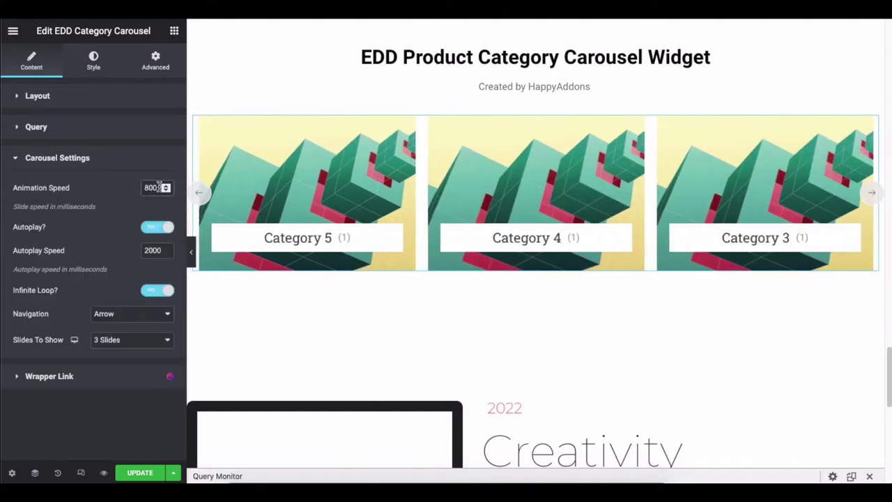
click(166, 185)
click(167, 185)
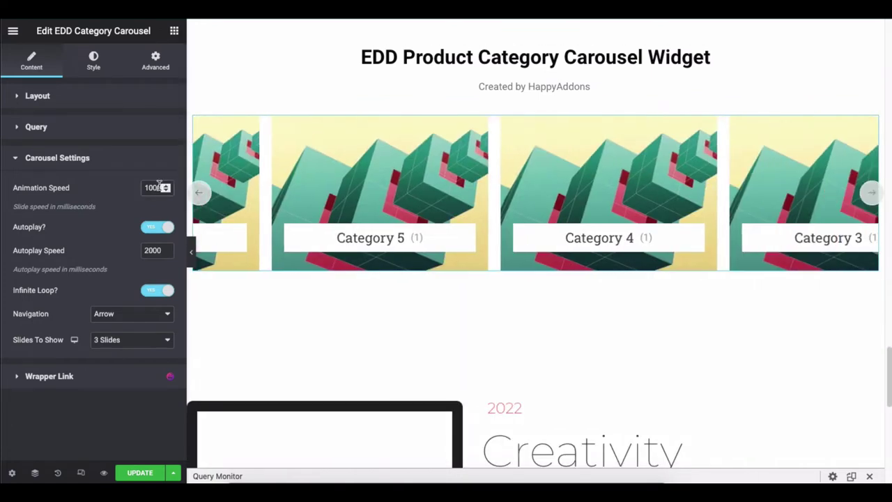
drag(160, 185, 112, 185)
text(800)
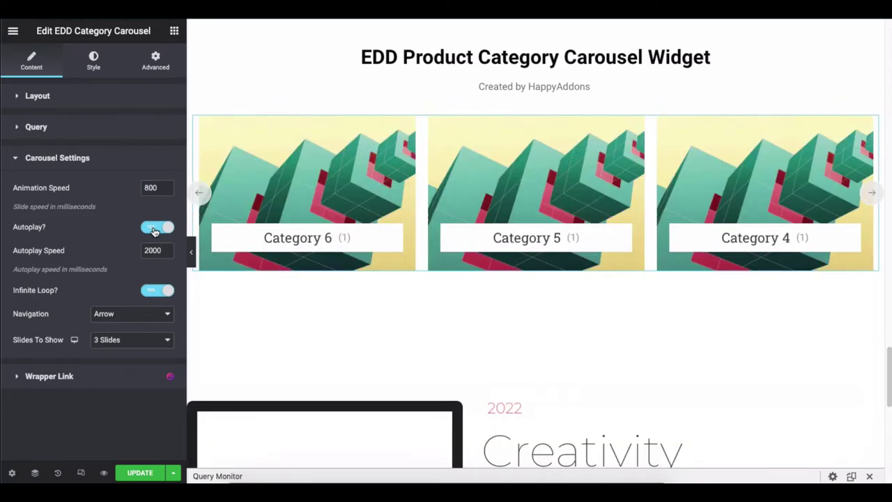
Keep autoplay on with an autoplay speed of 1800 ms
click(153, 229)
click(199, 193)
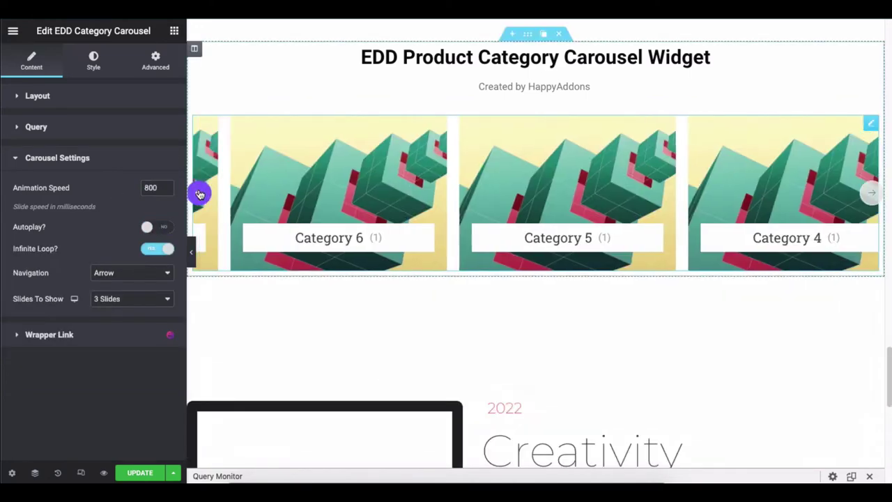
click(199, 193)
click(153, 227)
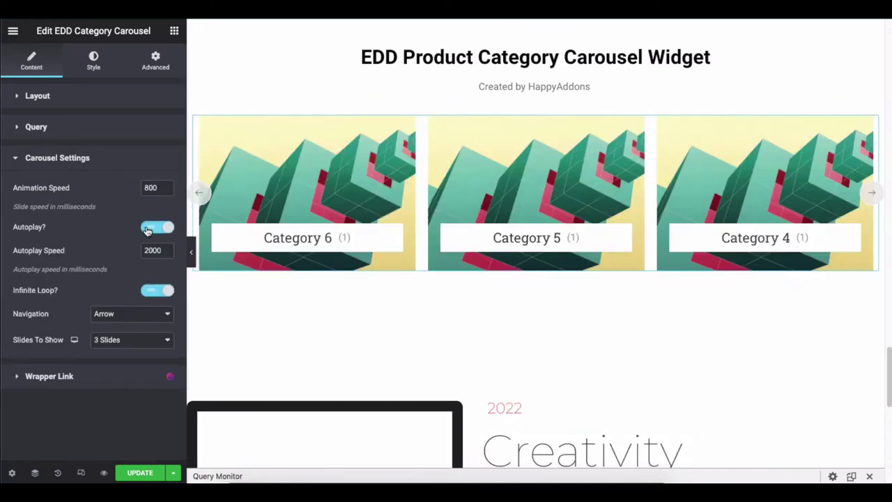
double_click(160, 247)
text(1800)
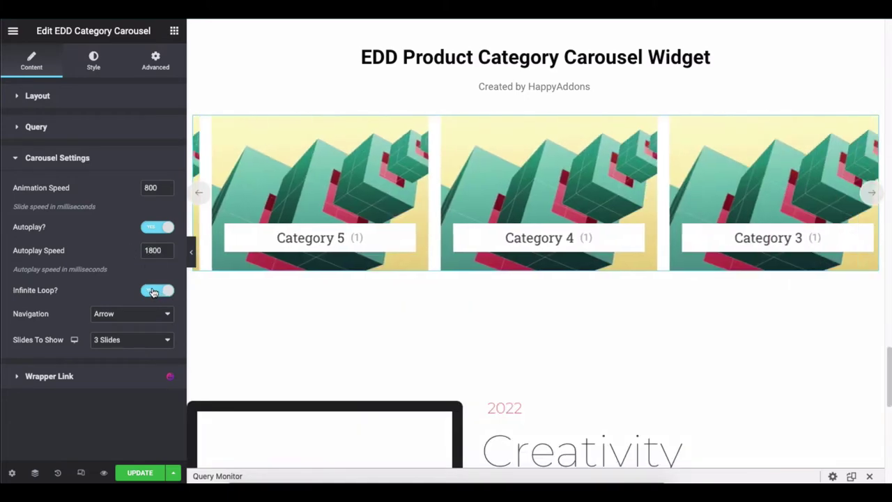
Turn infinite loop on and set navigation to Arrows and Dots
click(154, 291)
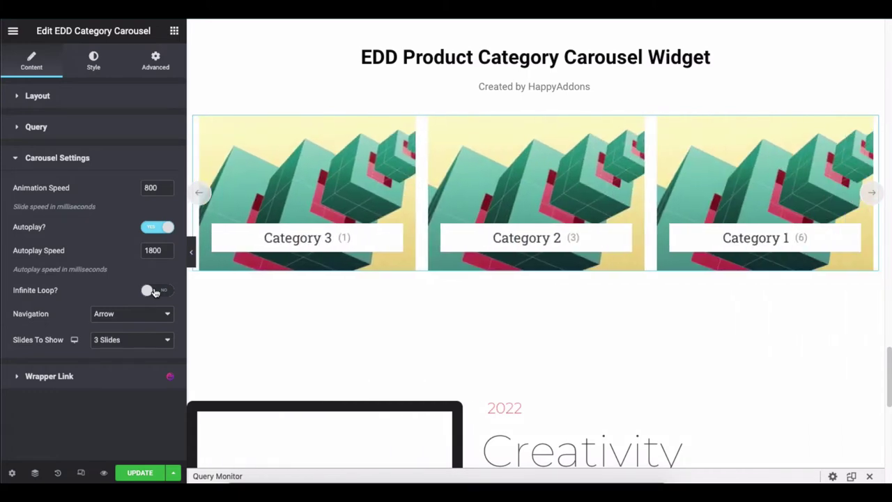
click(153, 291)
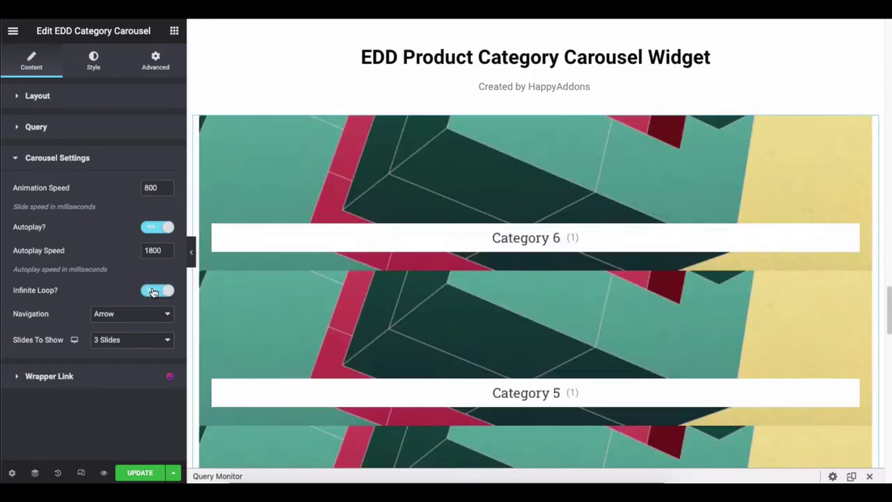
click(120, 314)
click(120, 316)
key(Down)
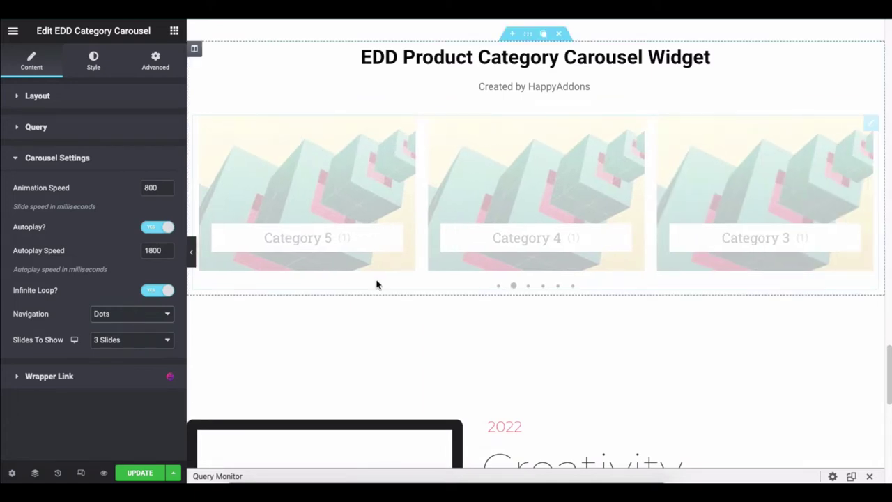
click(107, 314)
click(107, 314)
key(Down)
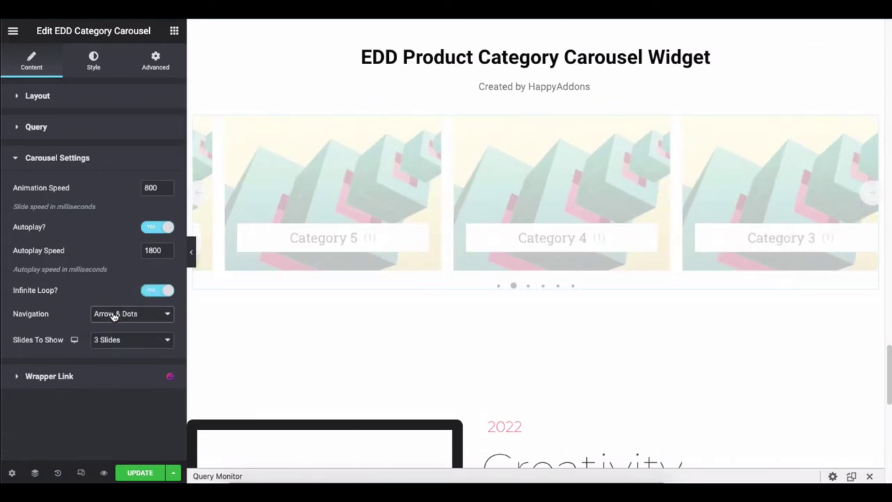
Try 5 and 2 slides to show, then settle on 3 slides
click(115, 341)
click(115, 340)
key(Down)
key(Down)
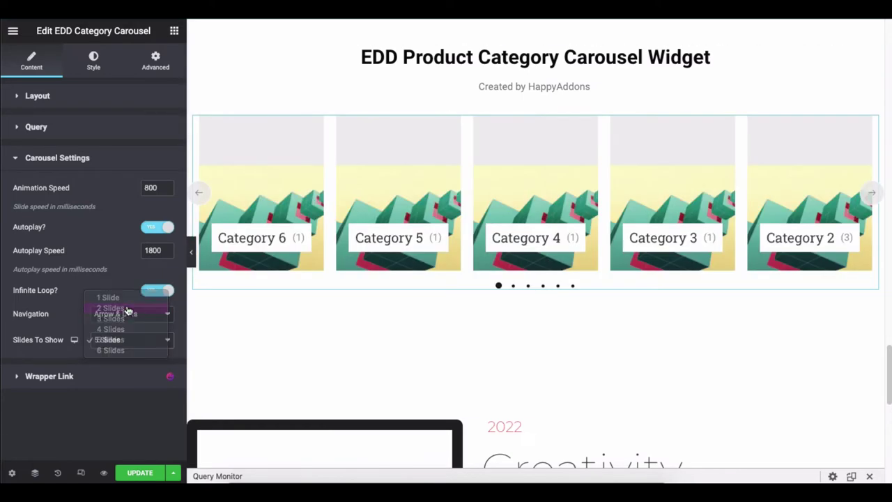
key(Up)
key(Up)
key(Up)
click(123, 339)
click(123, 339)
key(Down)
click(131, 160)
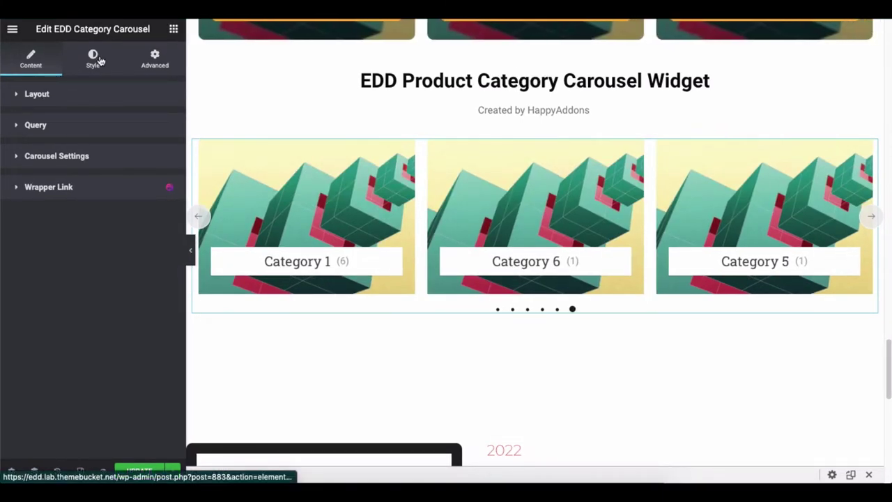
On the Style tab, set the Carousel Item height back to 250
click(93, 59)
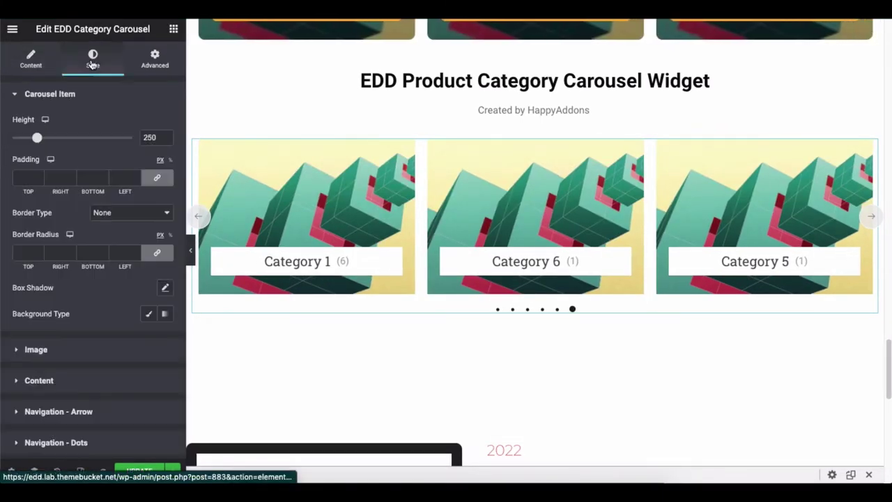
click(74, 94)
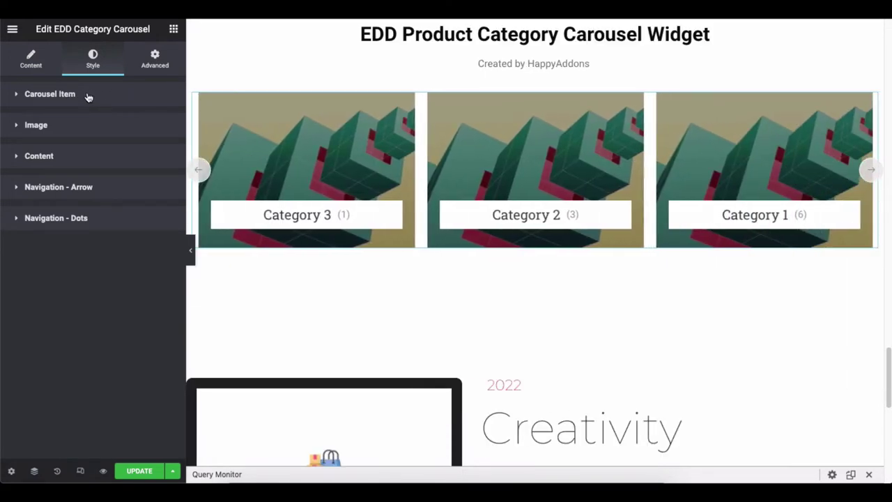
click(88, 96)
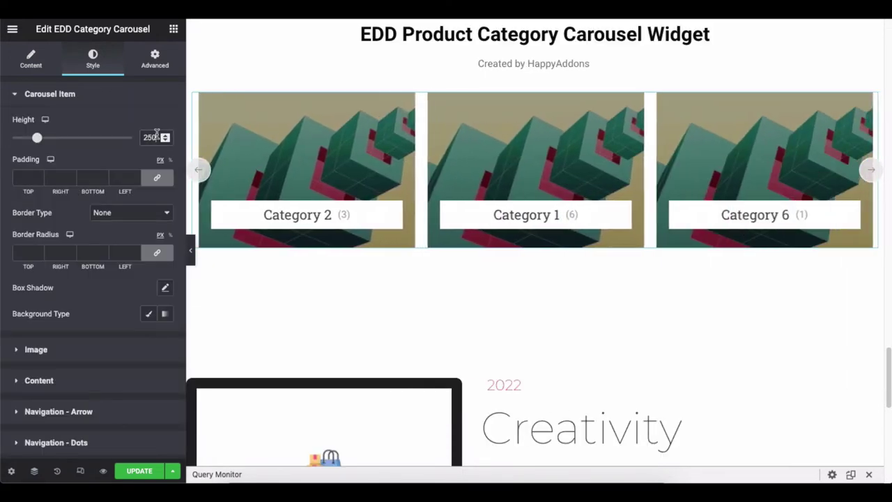
key(Up)
key(Up)
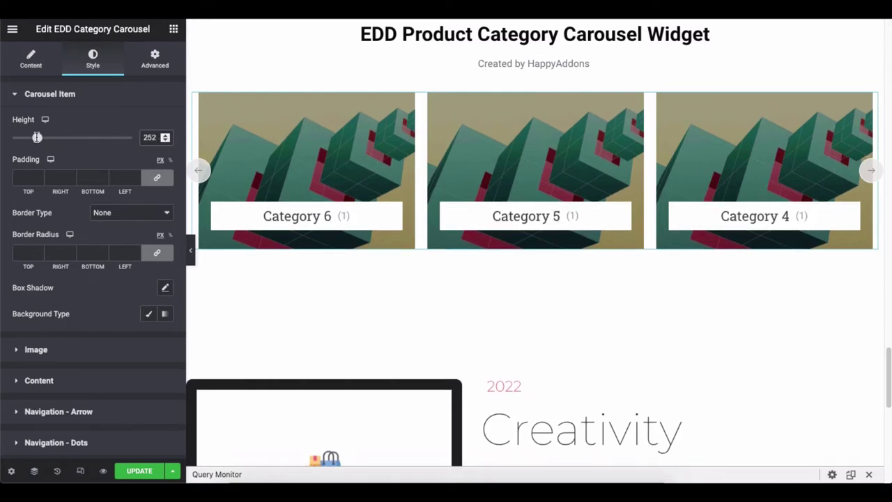
drag(37, 138, 39, 140)
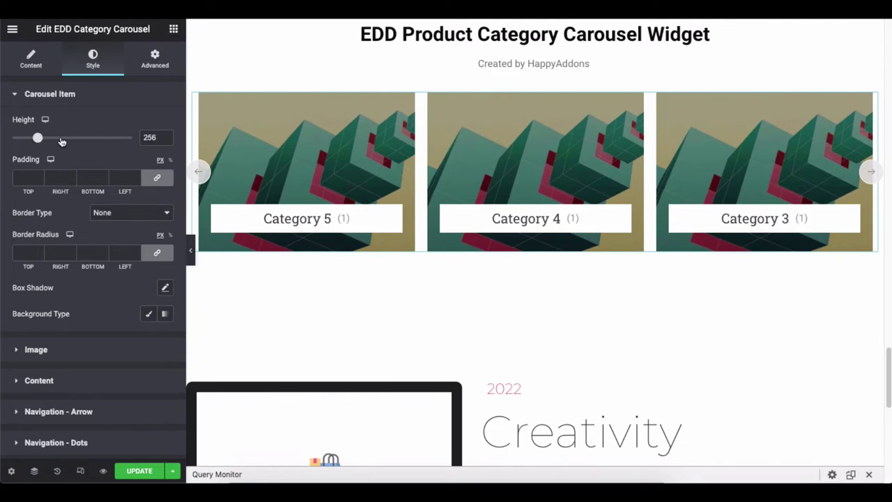
click(61, 138)
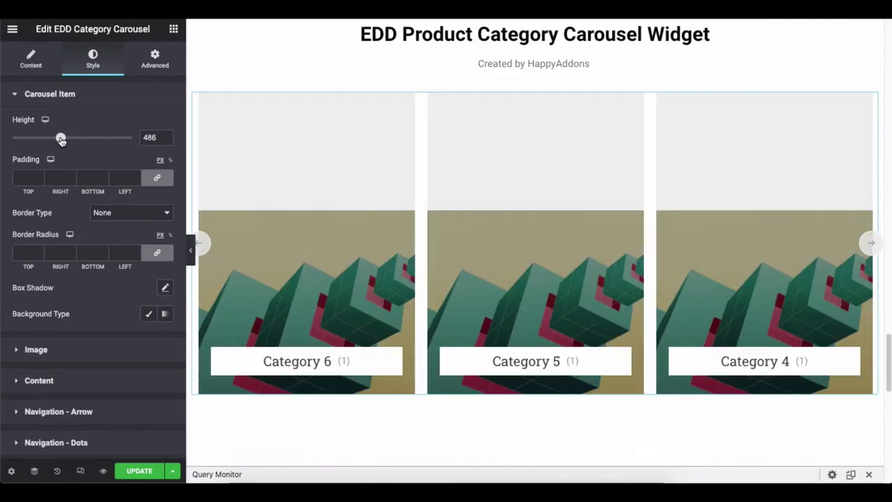
double_click(157, 137)
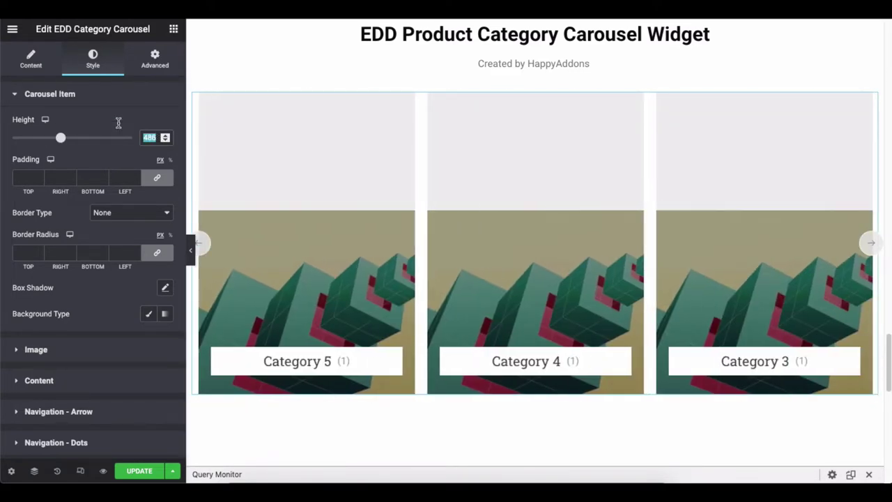
text(250)
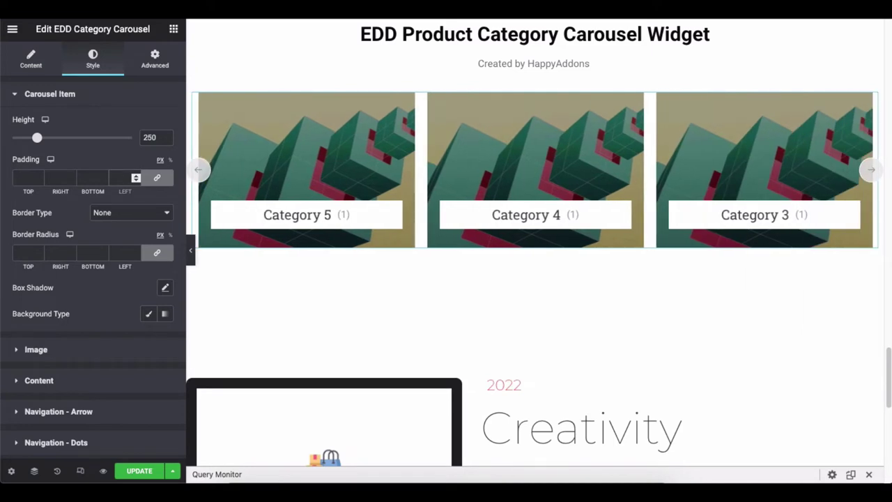
text(10)
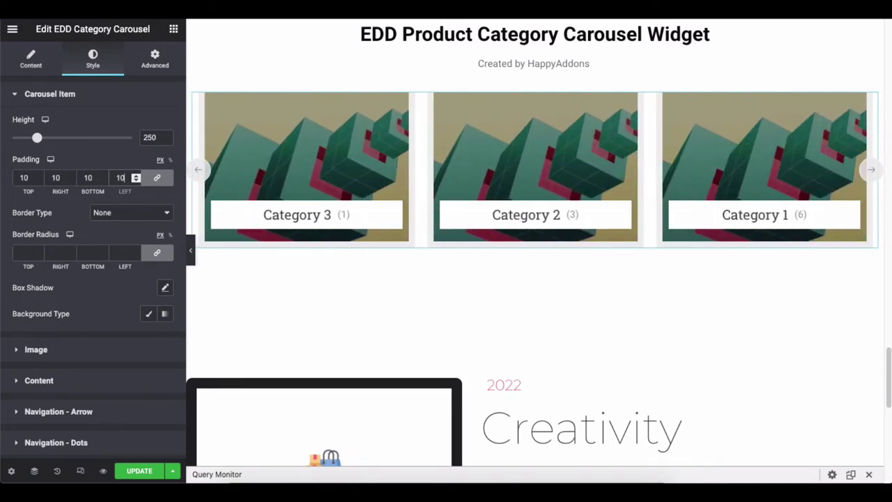
Clear the item padding and try a solid border before removing it
double_click(123, 179)
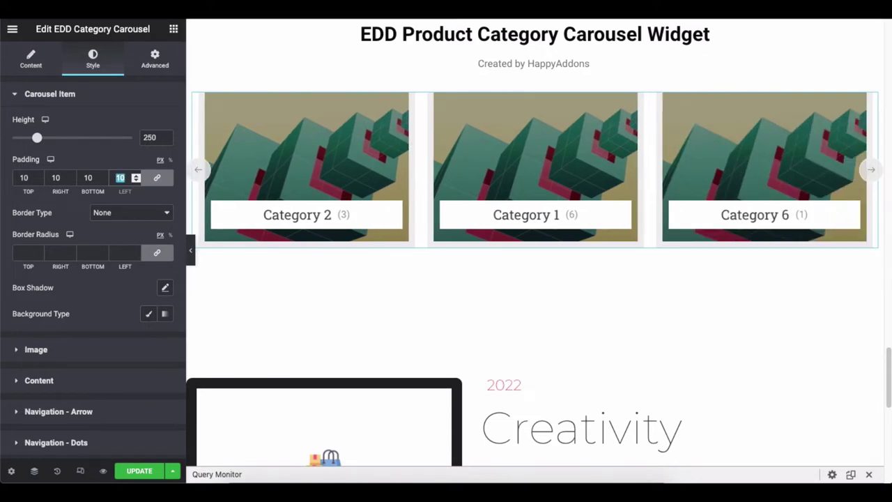
key(BackSpace)
click(127, 212)
click(111, 220)
click(119, 213)
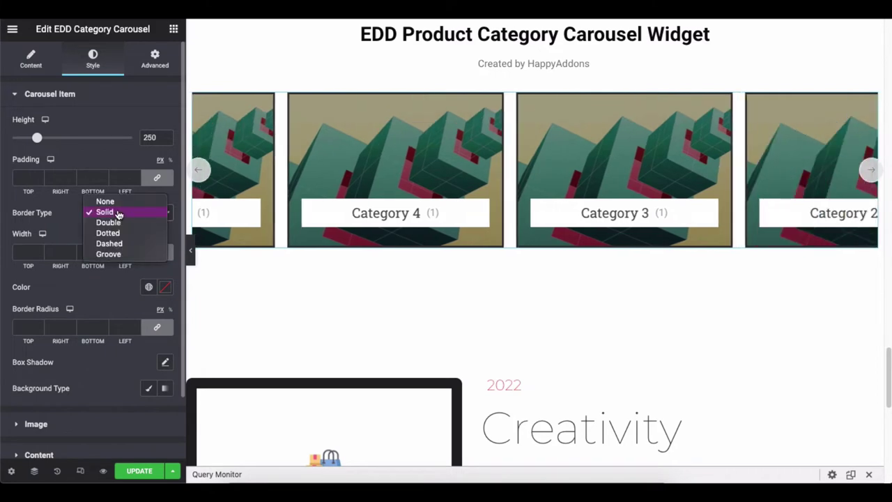
click(114, 213)
key(Up)
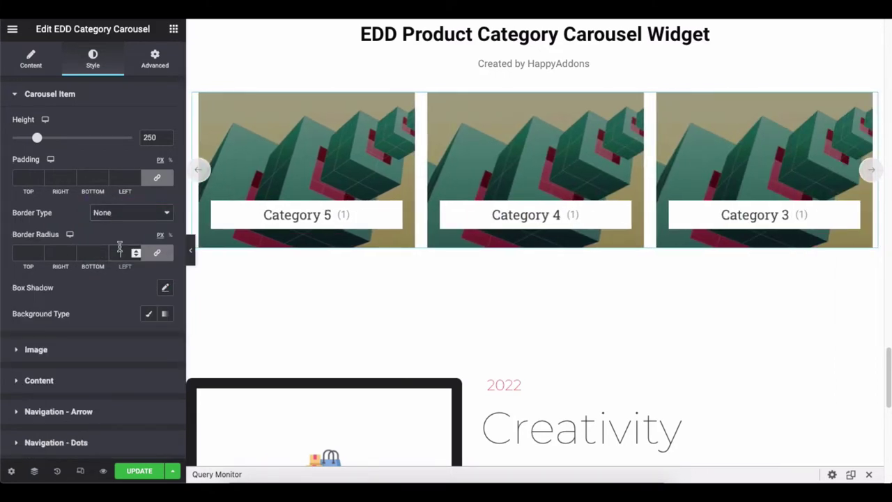
Give the items a 10 px border radius and enable box shadow
click(120, 253)
text(10)
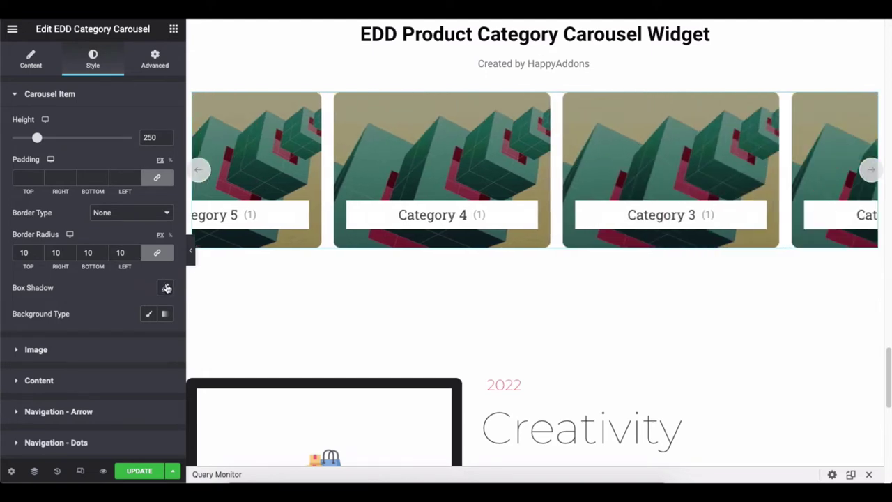
click(165, 289)
scroll(145, 427, down, 1)
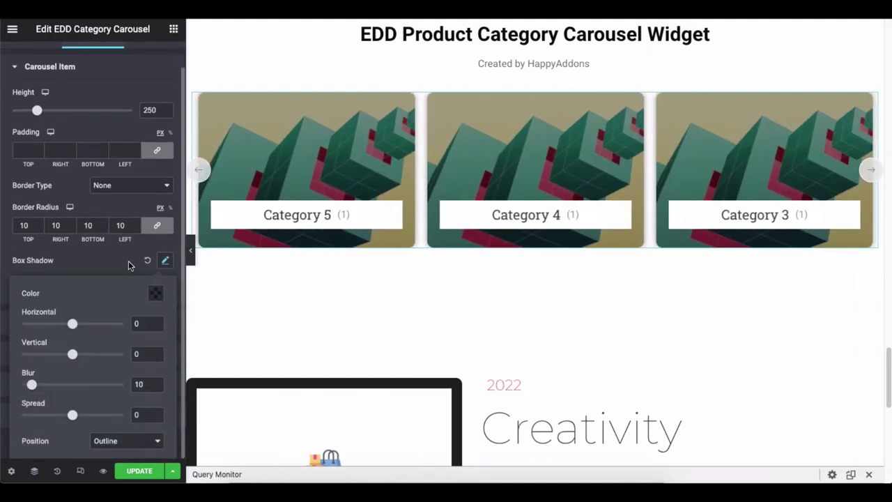
click(128, 260)
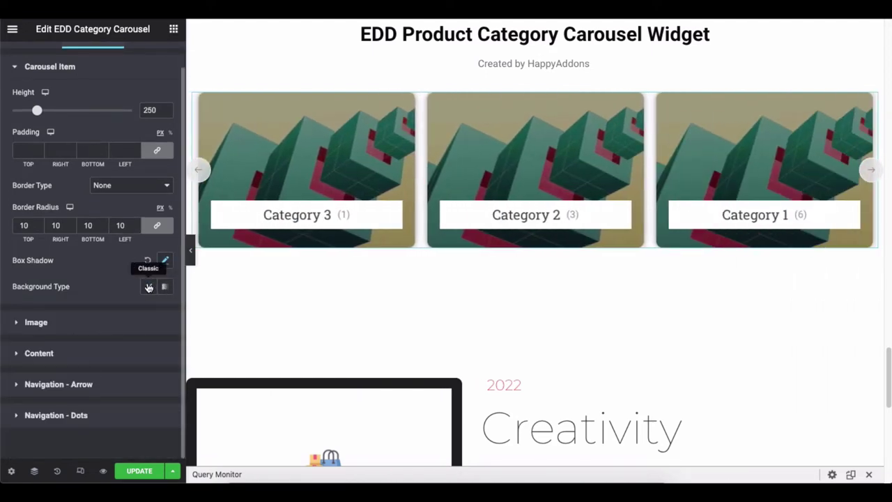
Try a colour background on the items, then clear it and leave none
click(148, 287)
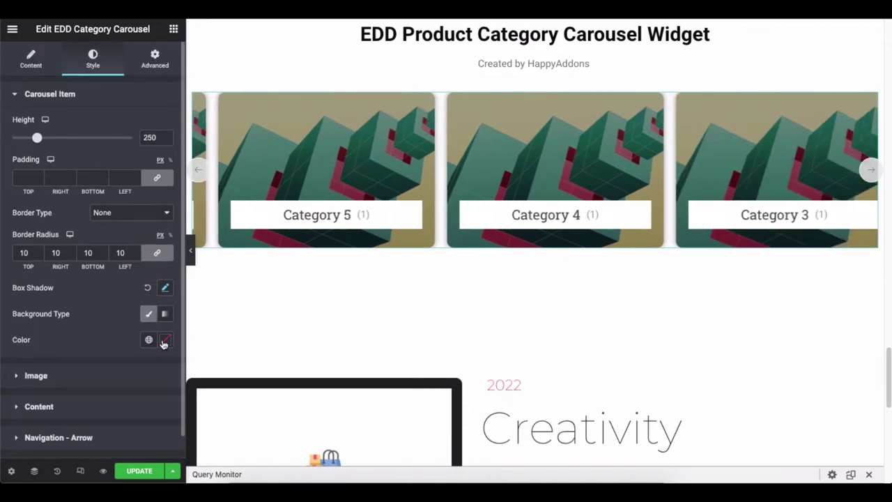
click(165, 340)
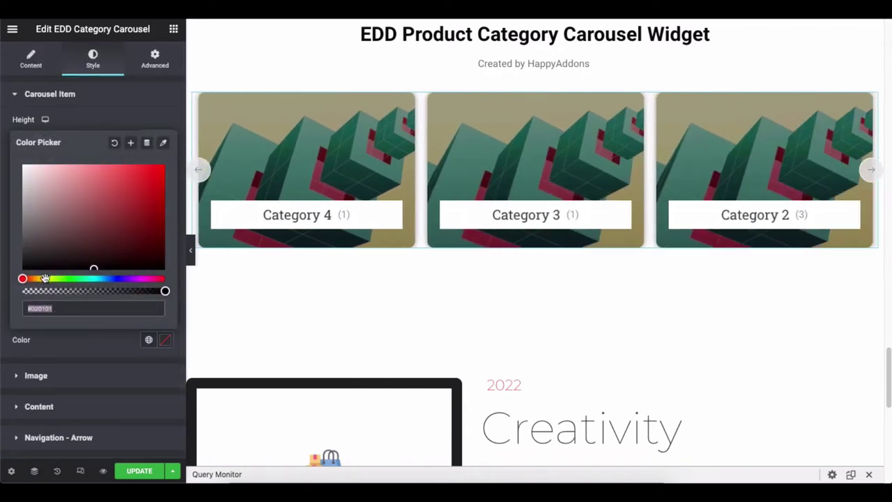
drag(44, 278, 137, 276)
click(138, 277)
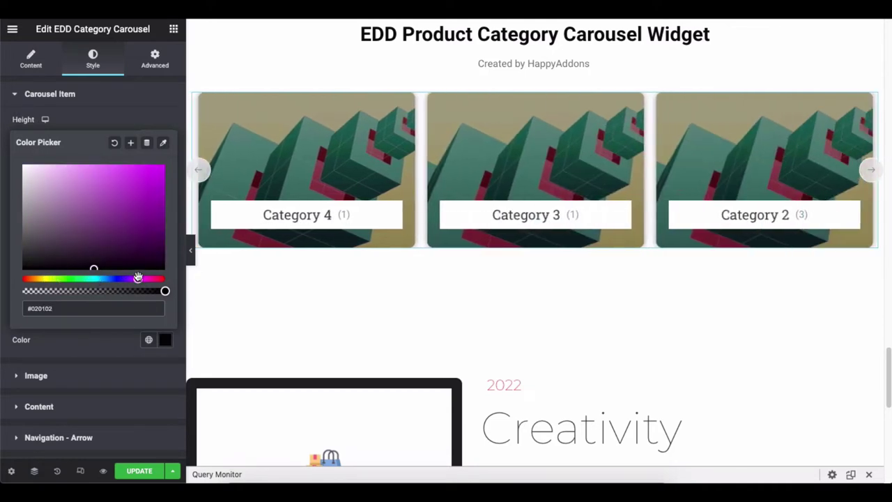
click(114, 143)
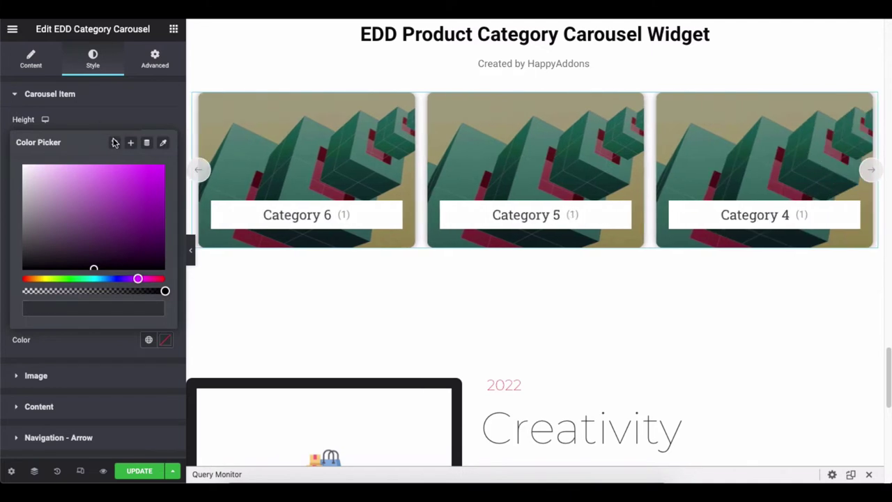
click(99, 338)
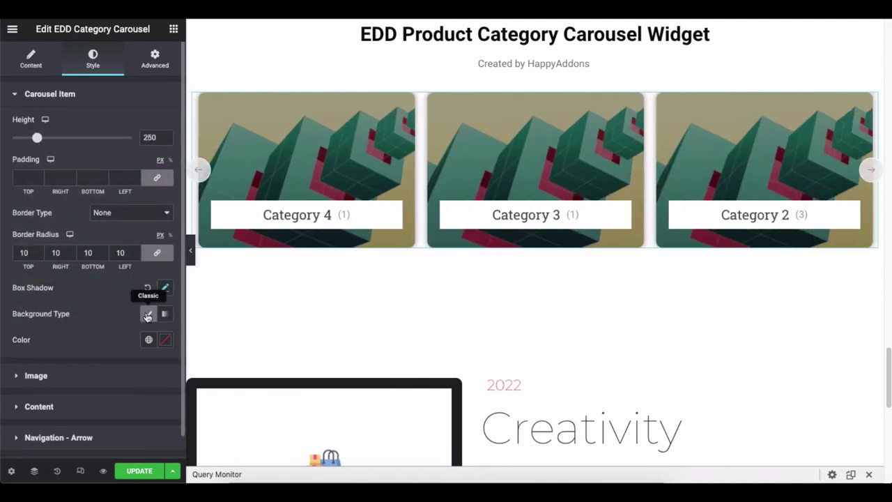
click(147, 316)
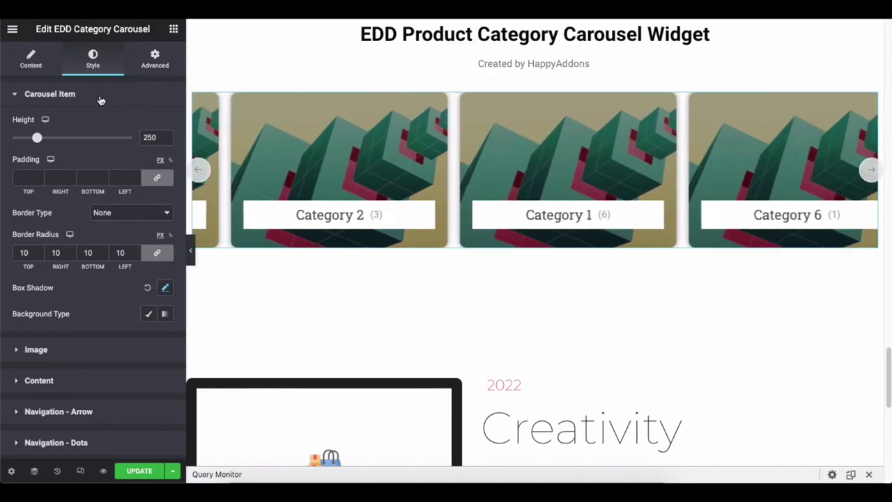
Clear the carousel image width and height, and round the image corners by 10 px
click(100, 101)
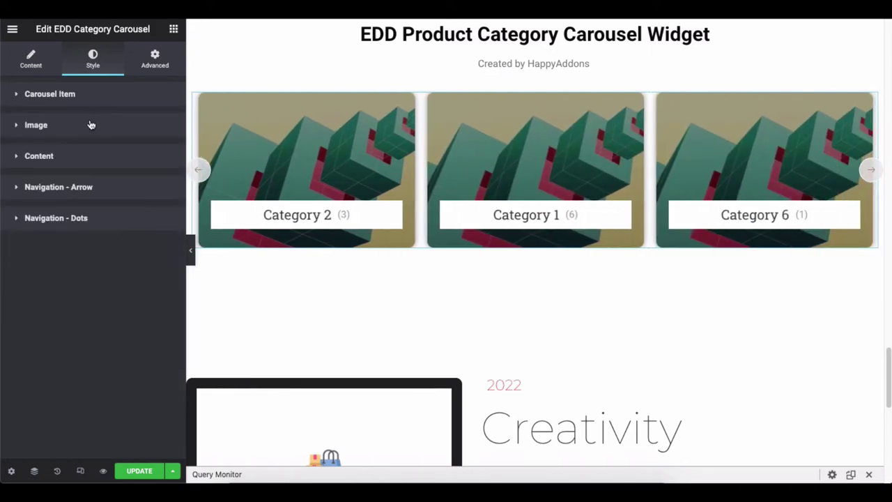
click(95, 124)
click(155, 165)
text(25)
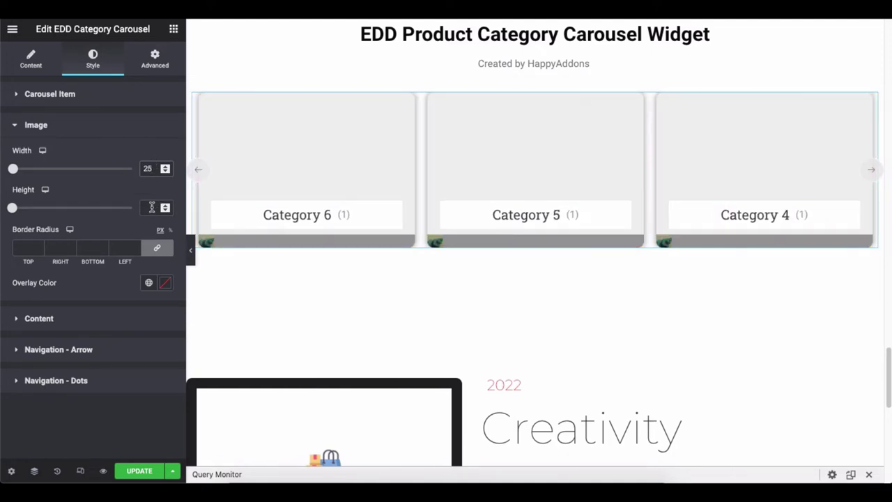
click(149, 207)
text(30)
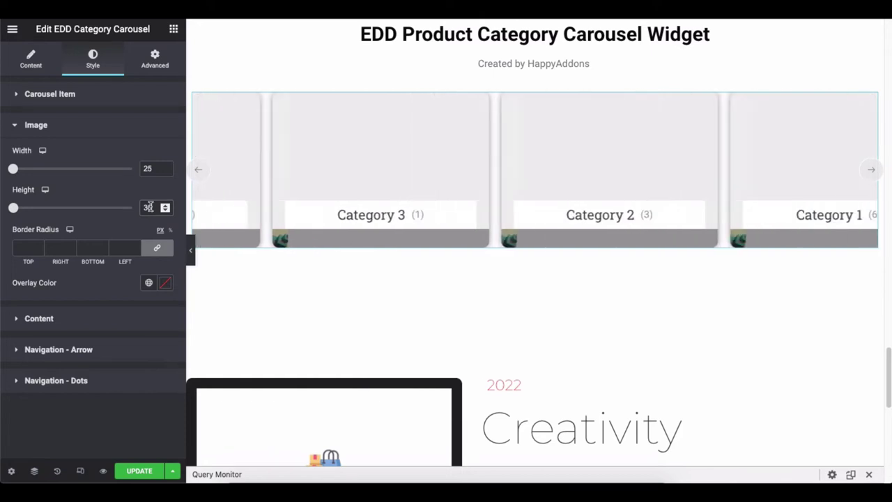
key(BackSpace)
key(BackSpace)
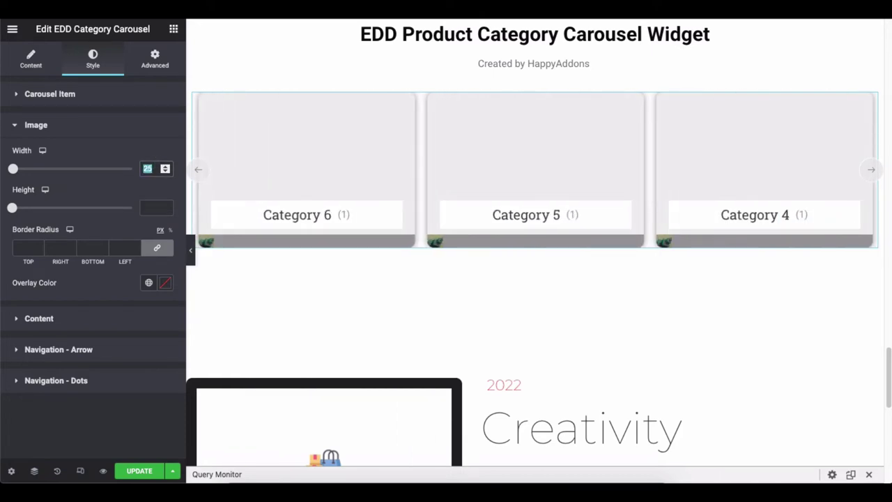
key(BackSpace)
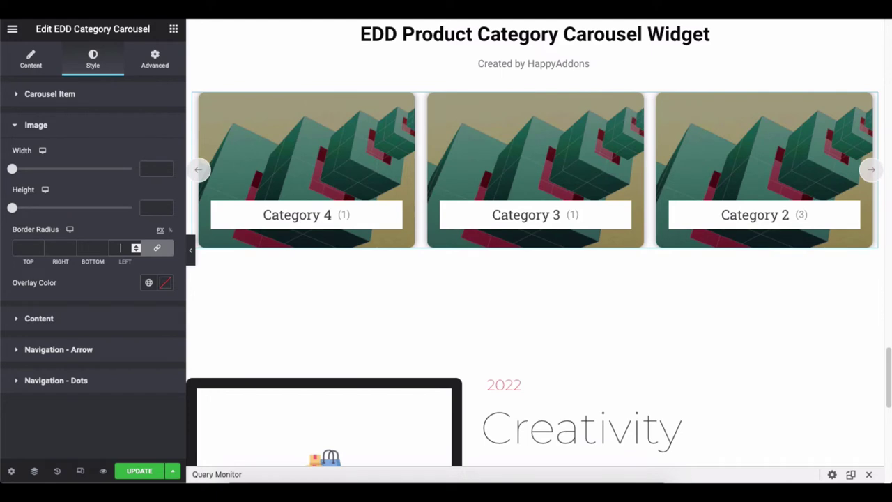
text(10)
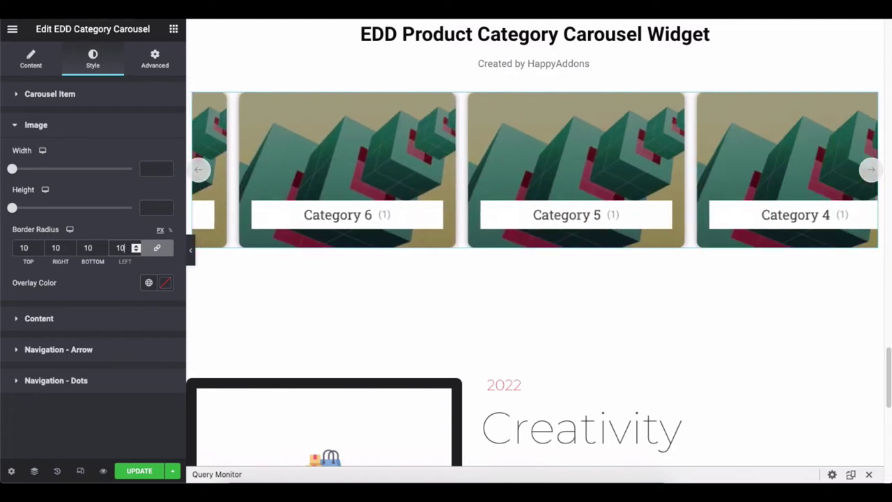
Try dark and bright red image overlays, then remove the overlay colour
click(165, 282)
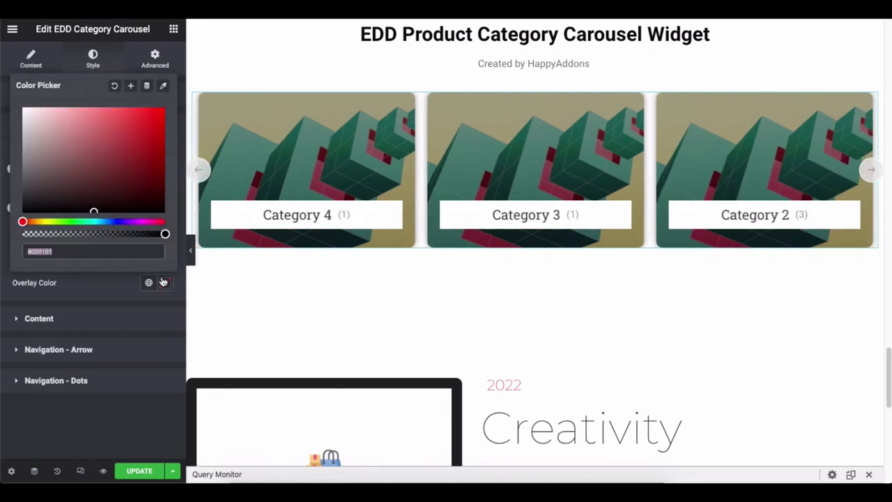
click(128, 155)
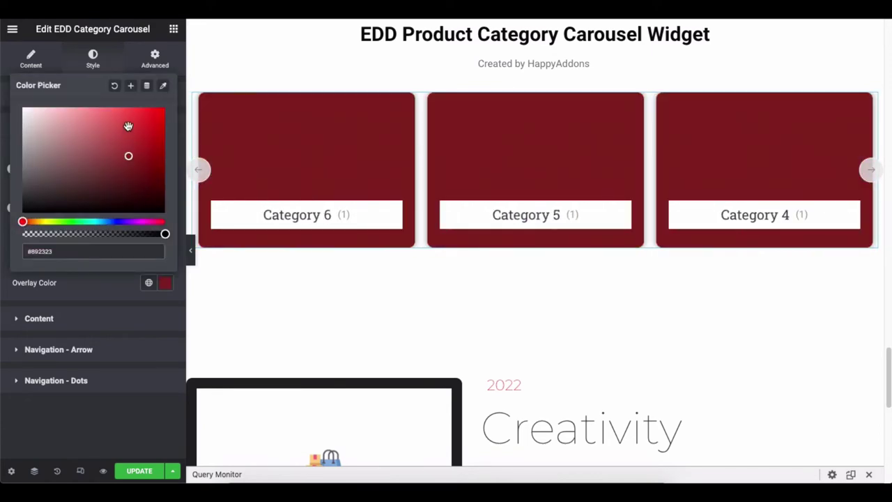
click(129, 126)
click(115, 86)
click(110, 285)
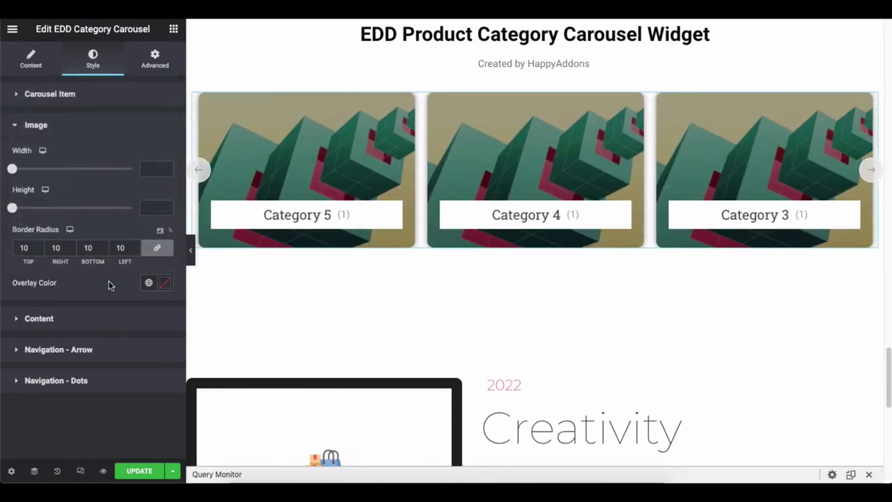
Set the category title boxes' margin and padding to 10 px
click(115, 126)
click(115, 157)
scroll(116, 159, down, 3)
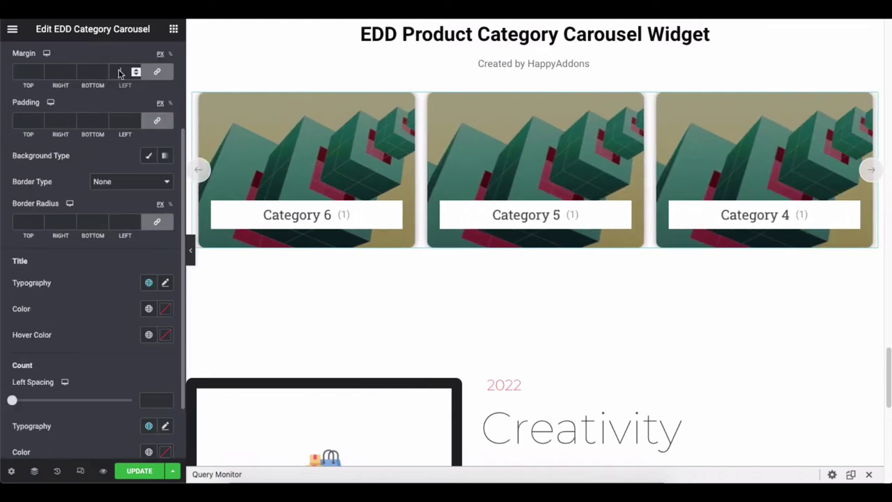
click(120, 73)
text(10)
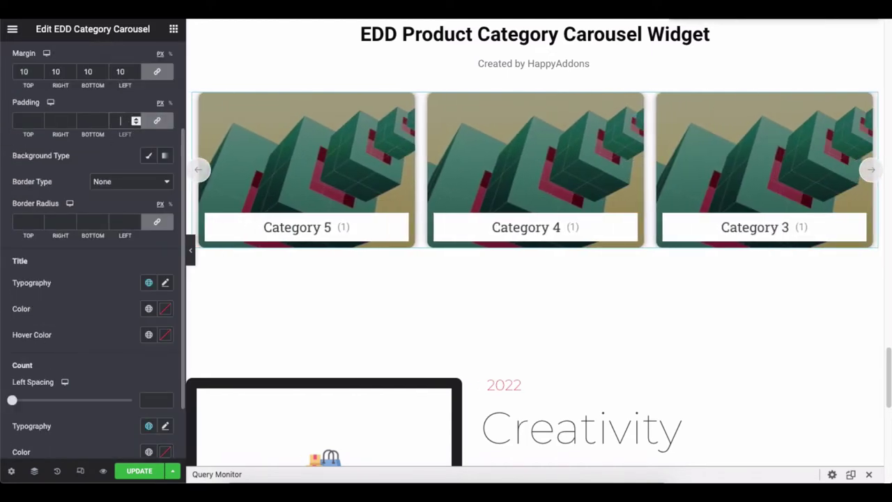
text(10)
Give the title boxes a Solid border type
click(131, 181)
click(116, 183)
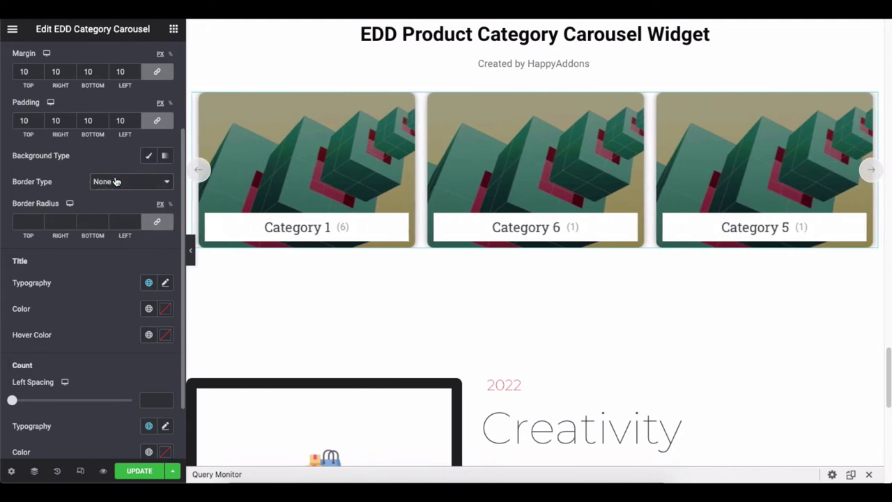
click(115, 181)
click(116, 194)
click(165, 256)
click(116, 255)
scroll(117, 256, down, 1)
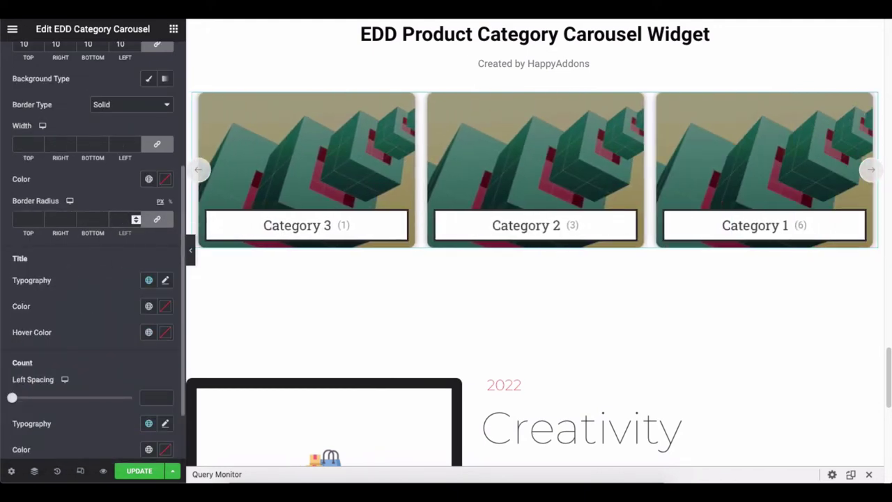
Round the title boxes' corners with a 10 px border radius
click(124, 219)
text(10)
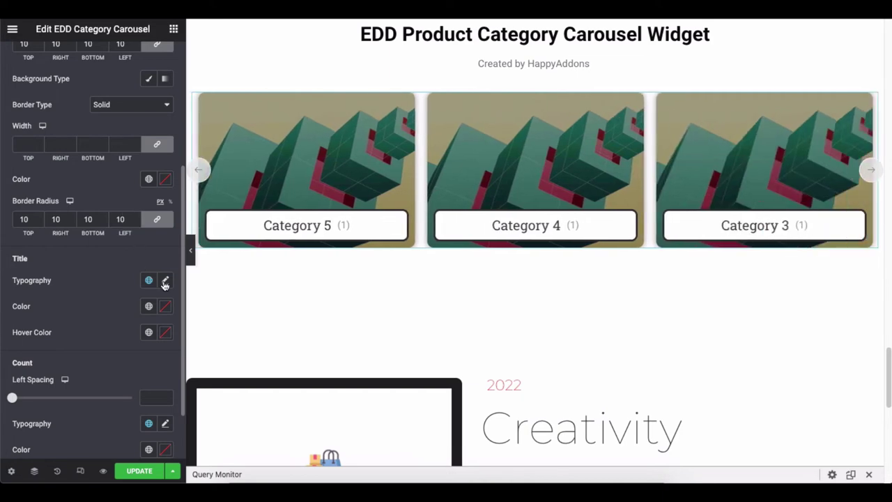
click(166, 280)
scroll(163, 279, down, 2)
Try green and olive title text colours, then reset the title colour to default
scroll(163, 314, up, 3)
click(163, 366)
scroll(163, 313, down, 2)
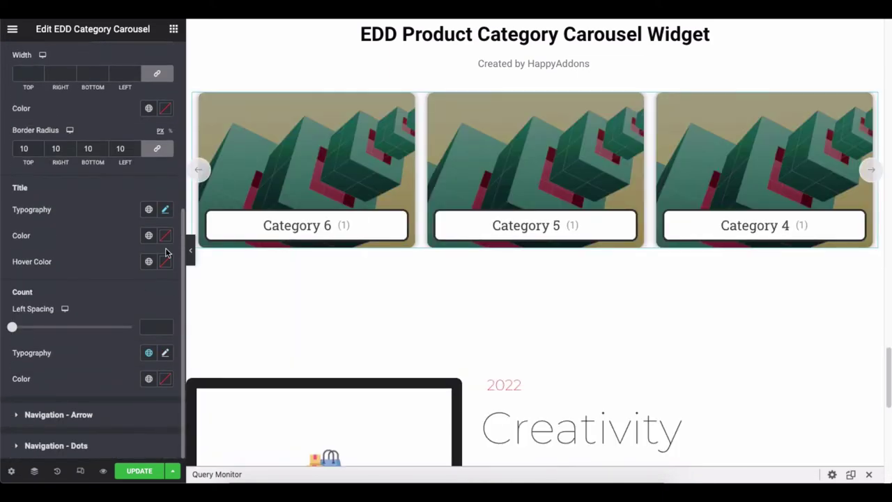
click(165, 235)
drag(47, 395, 63, 395)
click(118, 331)
mouse_move(118, 331)
mouse_down()
mouse_move(133, 313)
mouse_move(118, 331)
mouse_up()
click(43, 395)
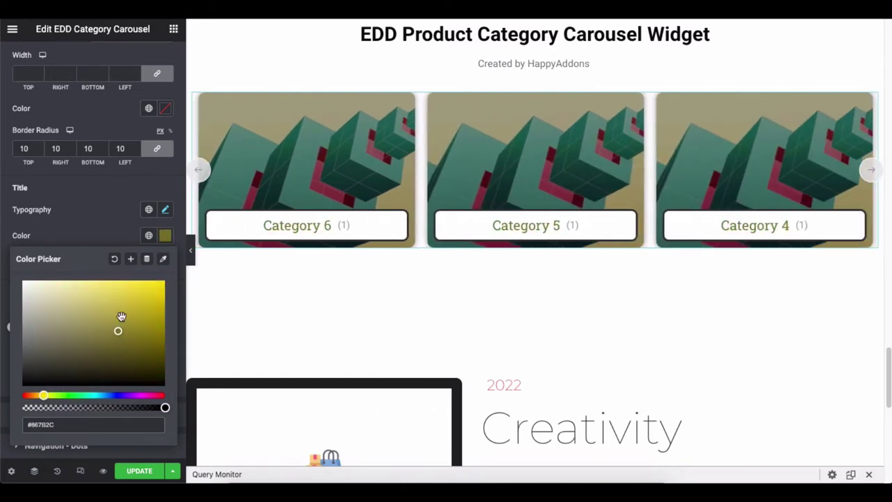
click(115, 259)
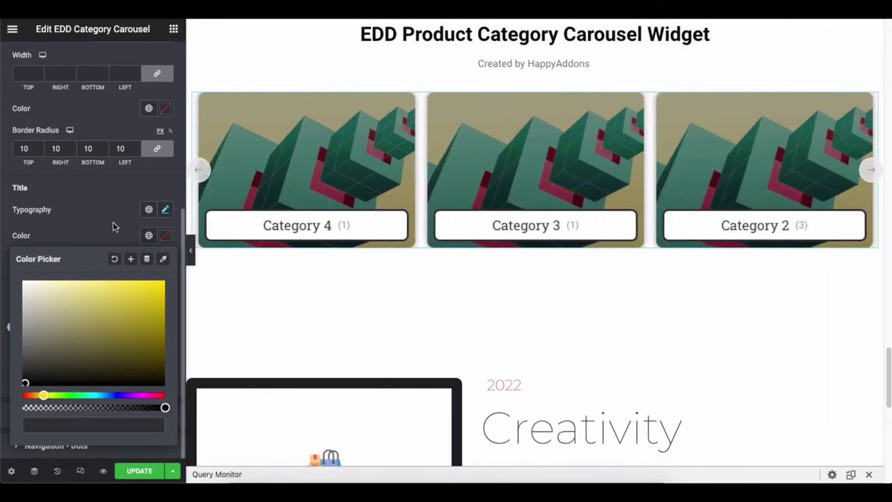
click(113, 227)
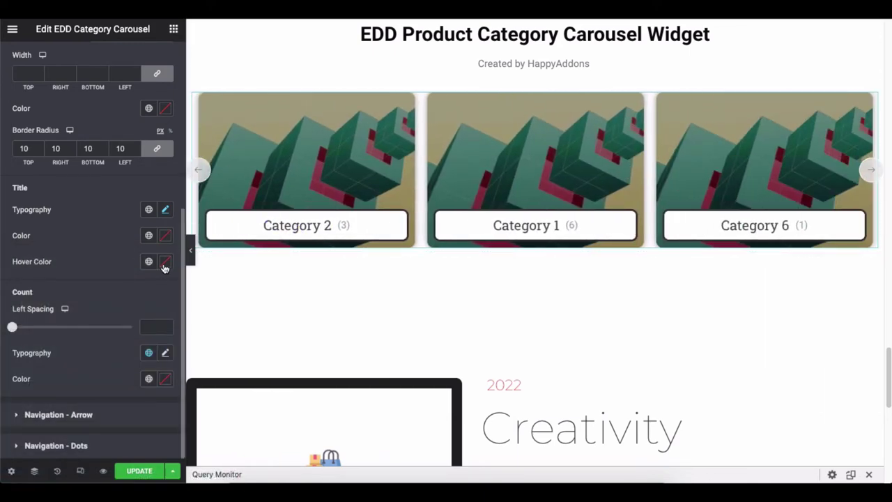
Space the counts 10 px left of the titles and colour them black (#000000)
click(153, 324)
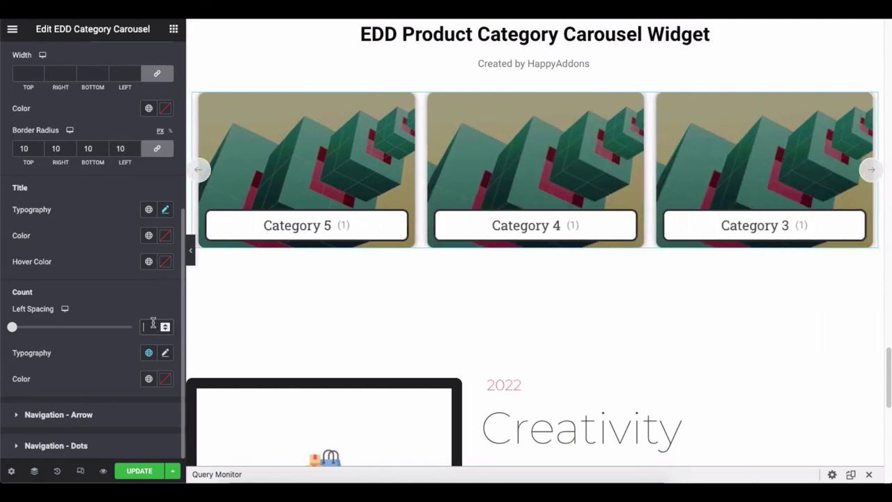
text(10)
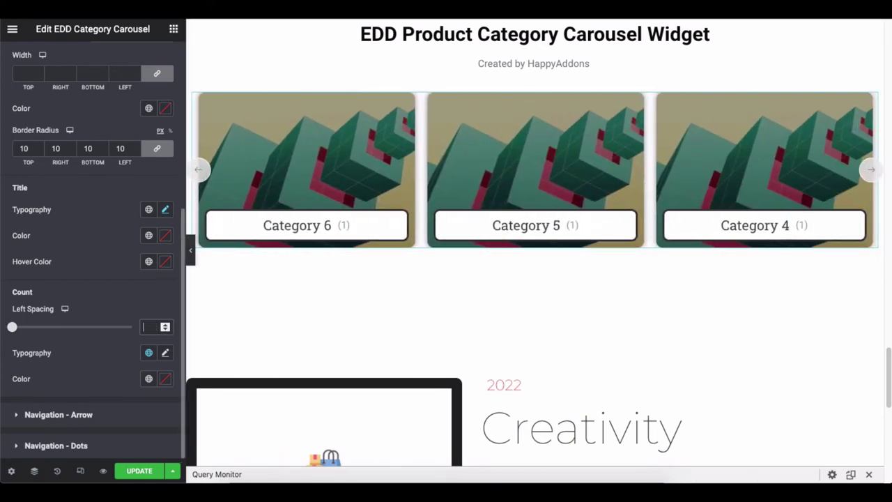
click(166, 352)
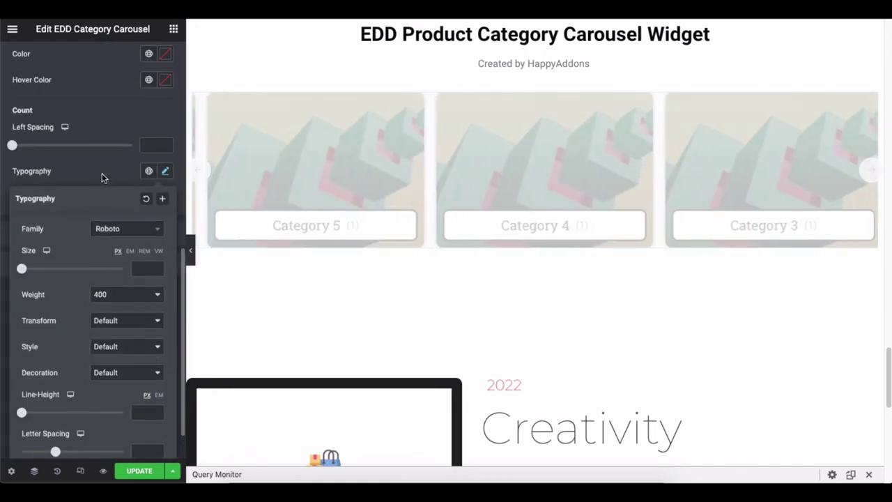
click(101, 173)
click(165, 197)
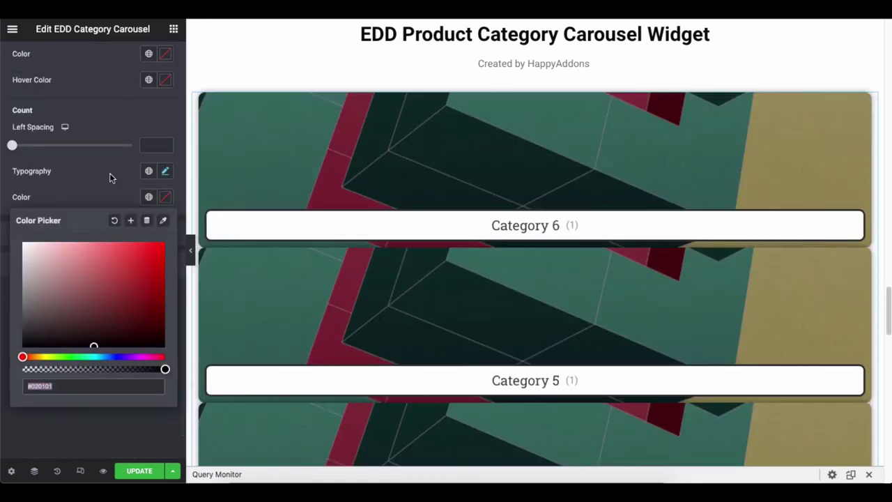
text(#000000)
scroll(109, 173, down, 3)
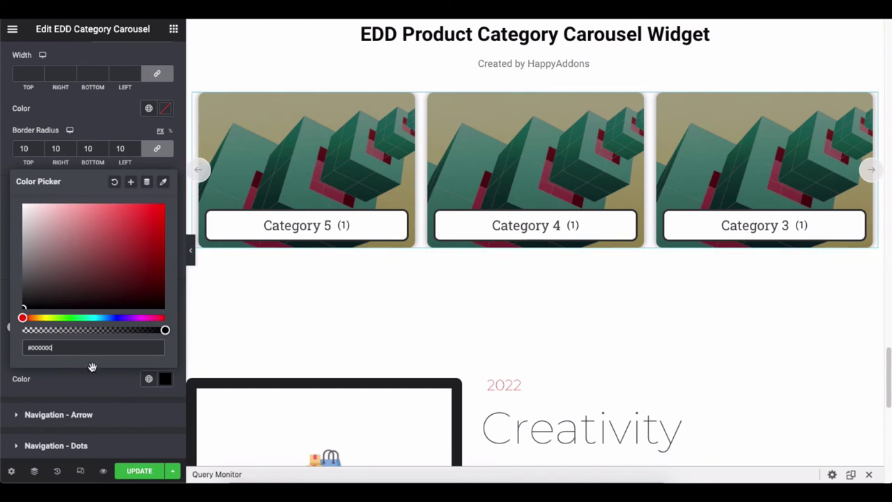
click(104, 122)
scroll(149, 194, up, 5)
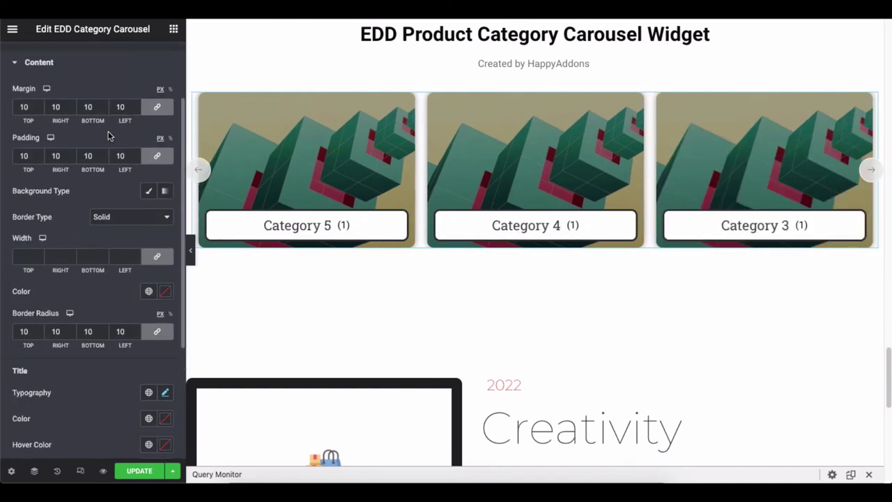
Give the title boxes a Classic bright yellow background
click(148, 192)
click(165, 217)
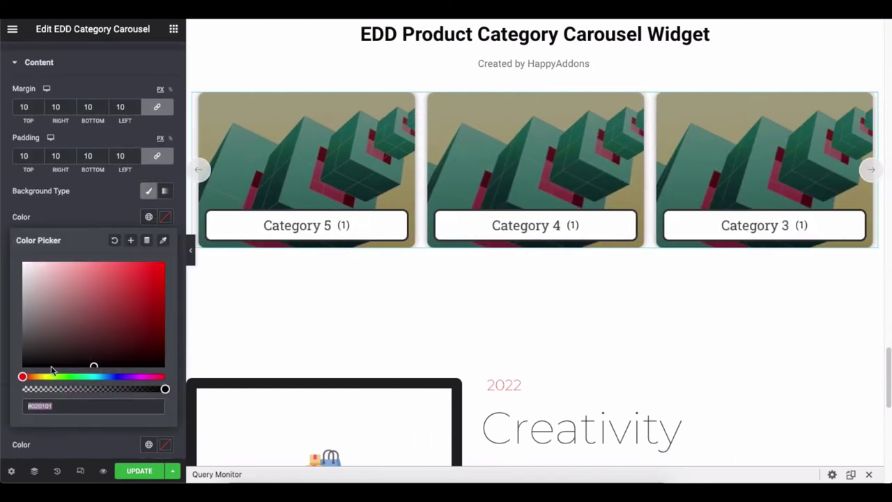
click(44, 377)
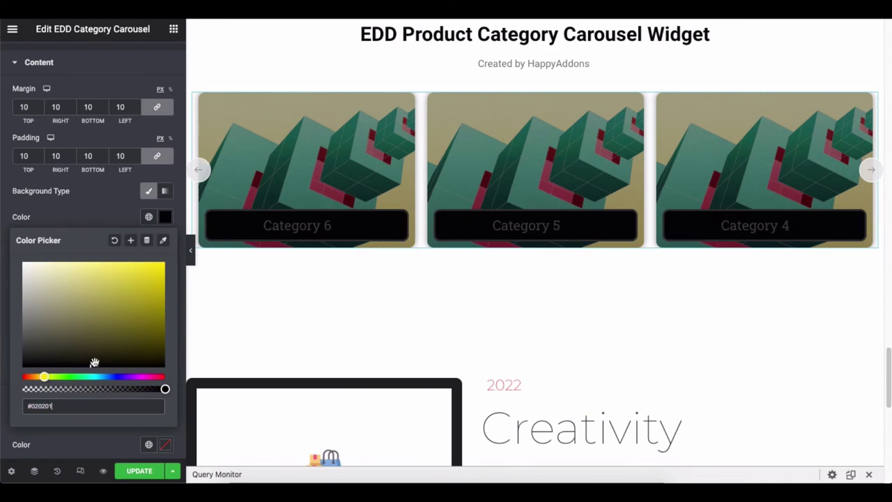
click(116, 300)
click(125, 277)
click(110, 229)
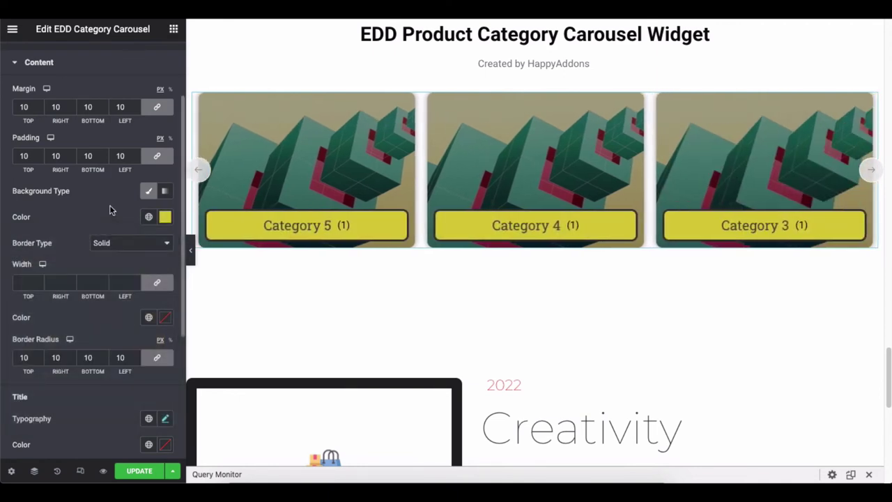
Remove the border from the category title boxes
click(108, 220)
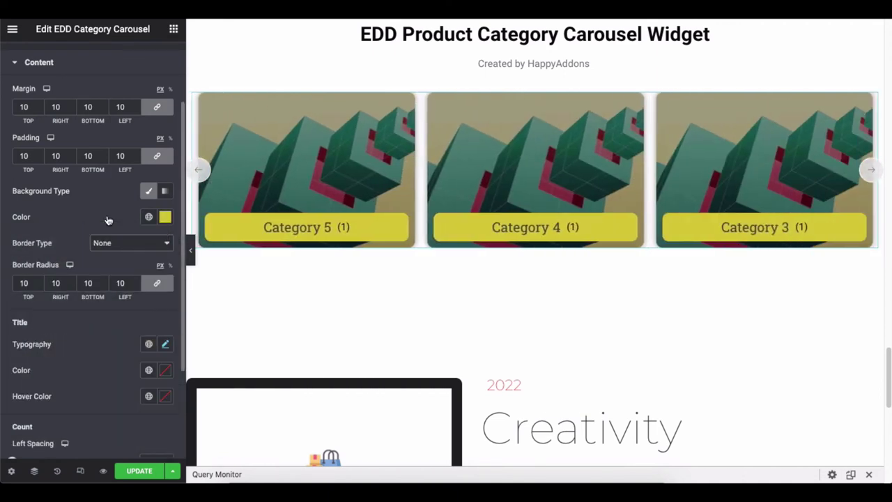
click(96, 158)
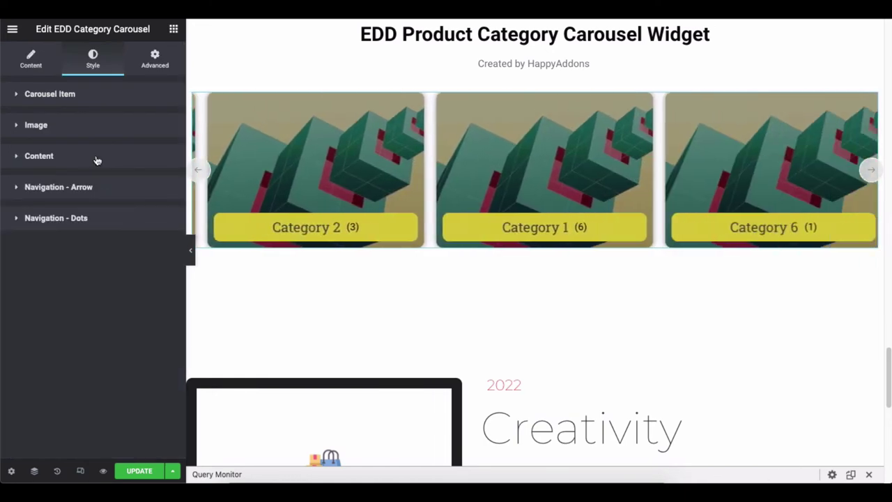
click(115, 188)
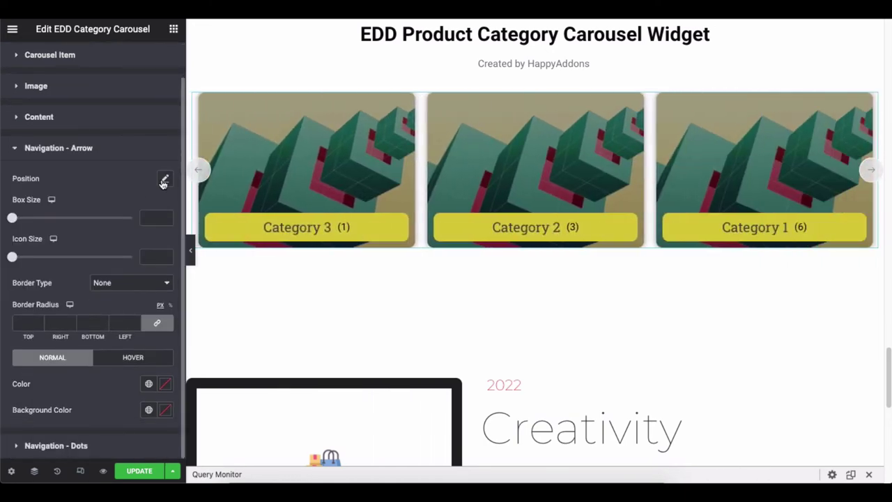
Try 10 px vertical and horizontal arrow offsets, then clear them back to default
click(164, 180)
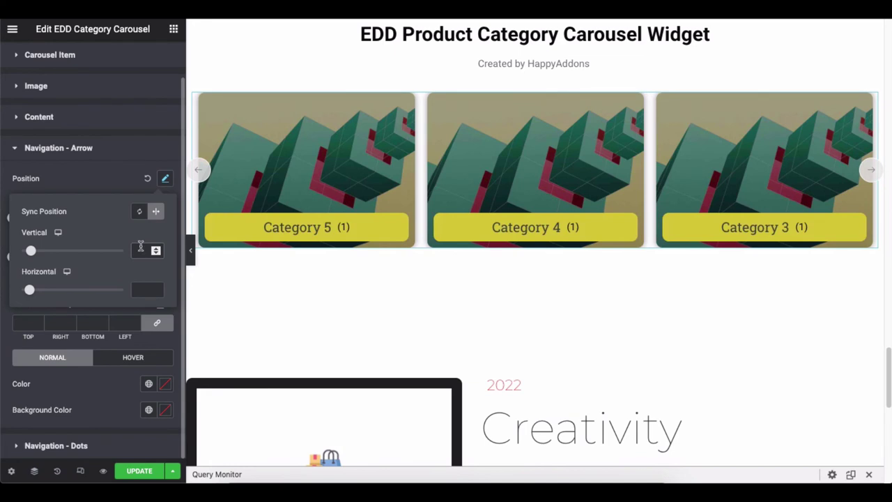
click(140, 248)
text(10)
click(140, 287)
text(10)
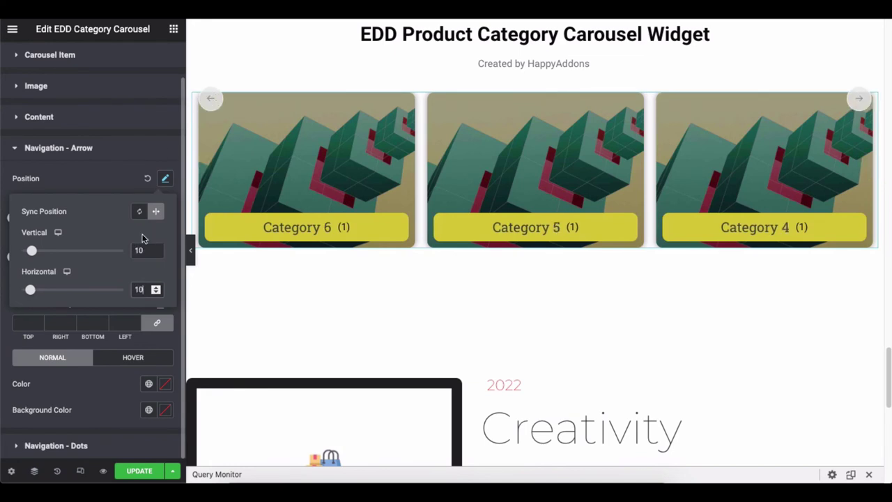
double_click(138, 250)
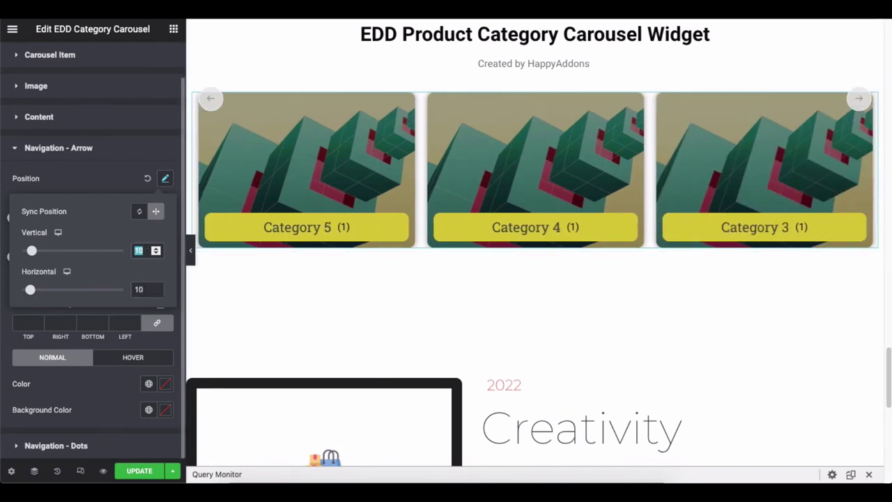
key(BackSpace)
double_click(138, 289)
key(BackSpace)
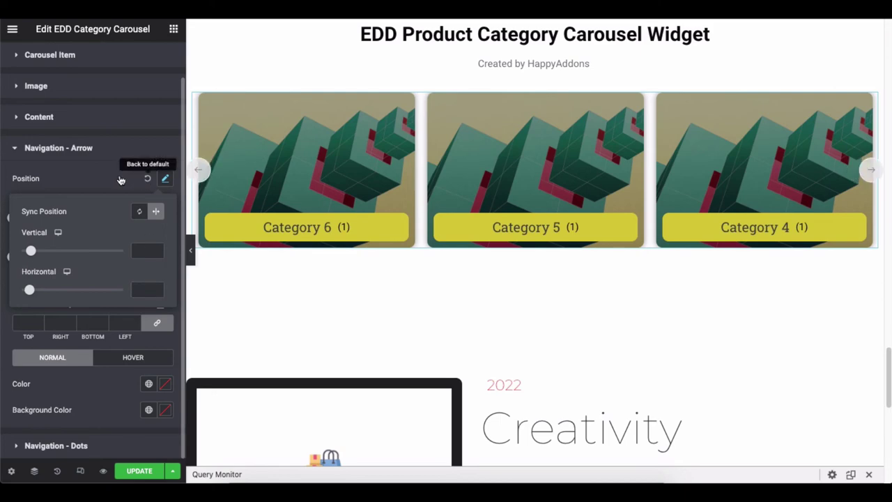
click(119, 180)
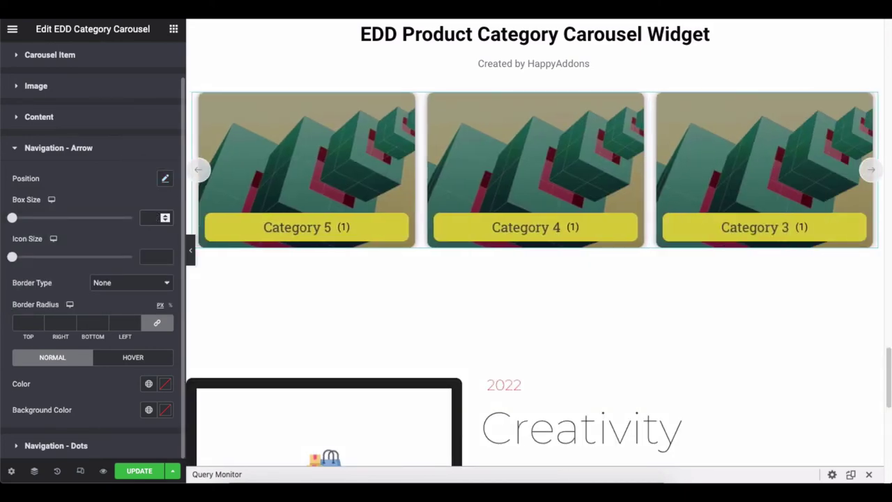
Reset arrow box and icon sizes, keep border type None, and set 10 px corner radius
click(147, 217)
text(10)
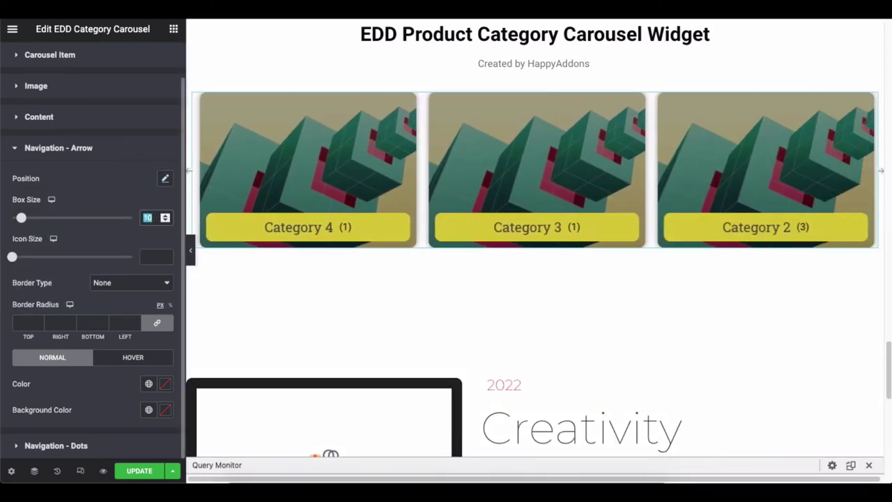
key(BackSpace)
click(148, 255)
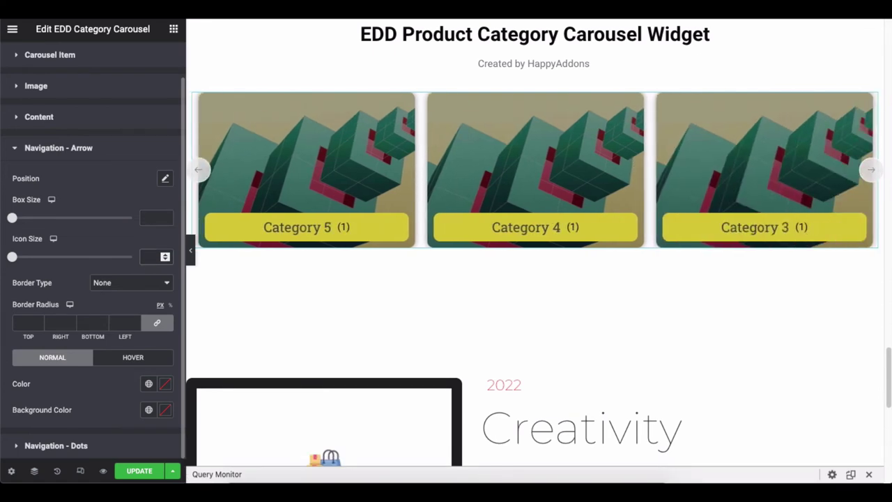
text(100)
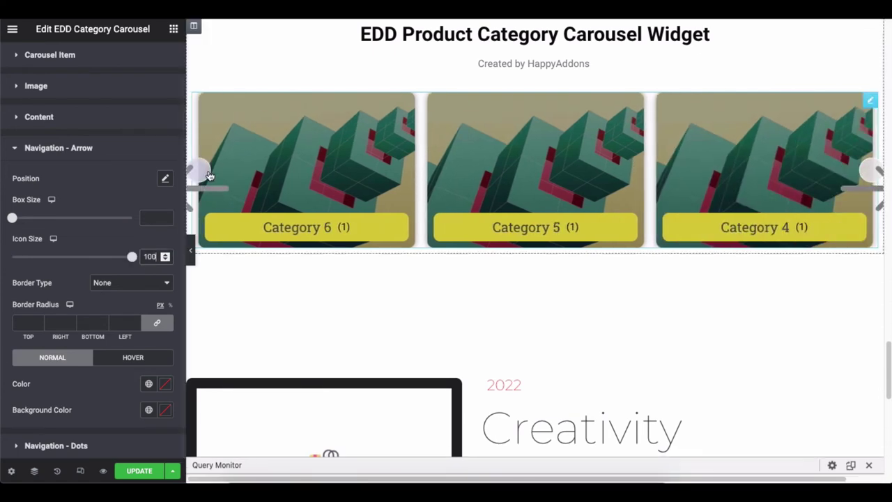
key(BackSpace)
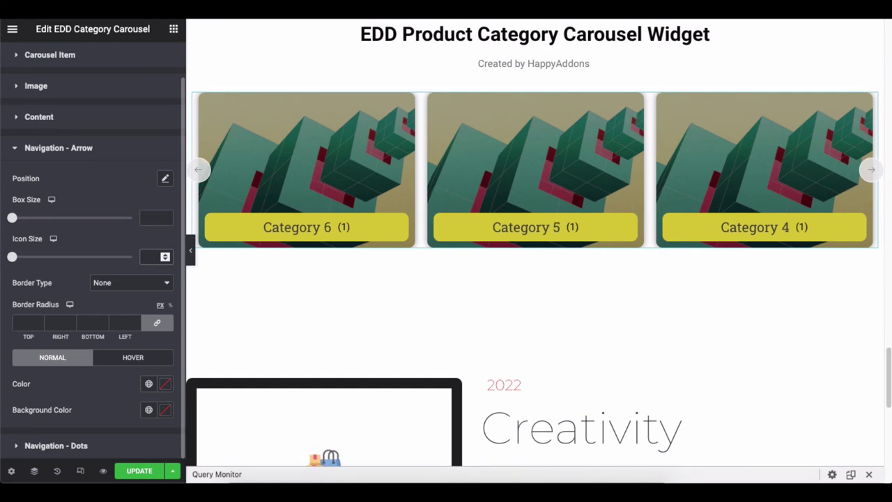
click(114, 283)
click(115, 283)
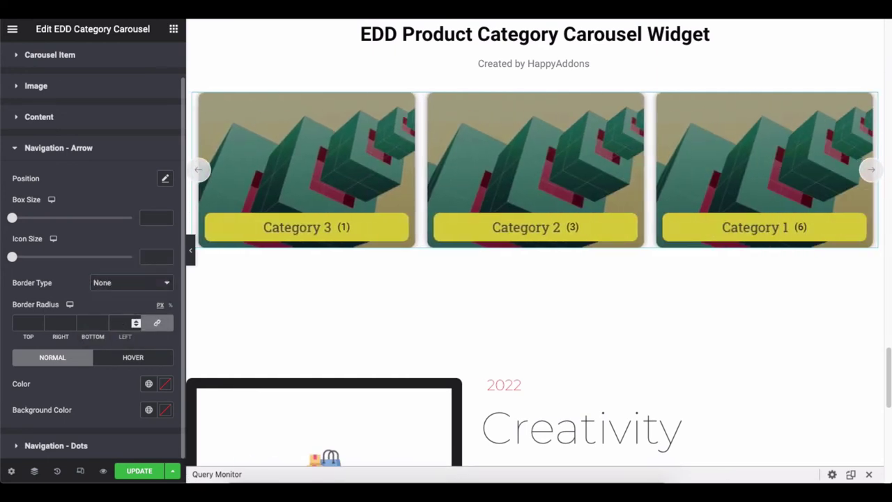
click(119, 322)
text(10)
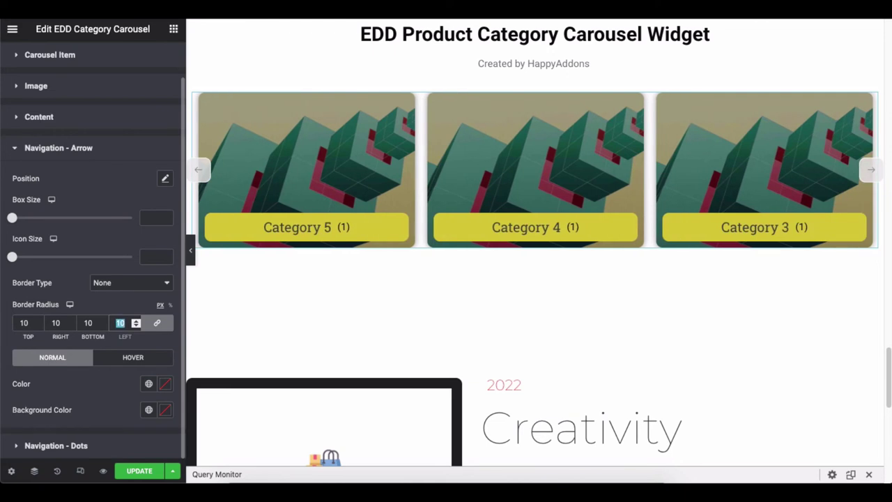
Try red arrow icon colours, then clear the arrow colour
click(166, 383)
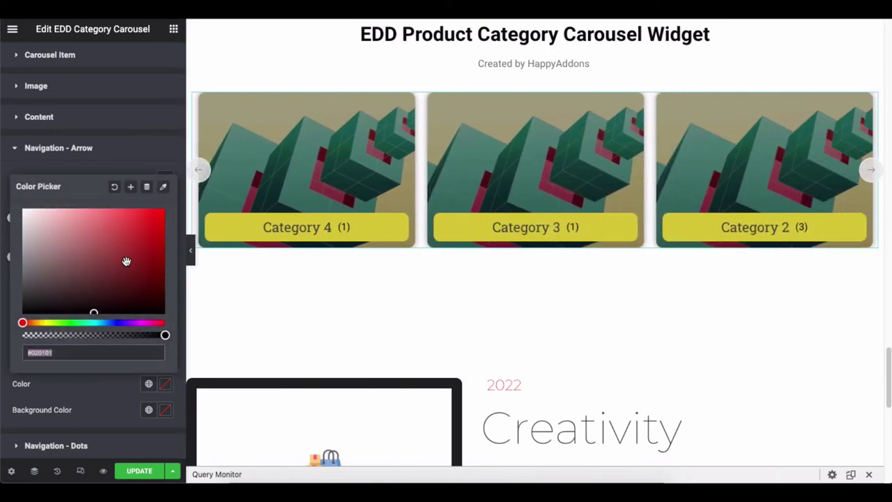
click(126, 261)
click(101, 220)
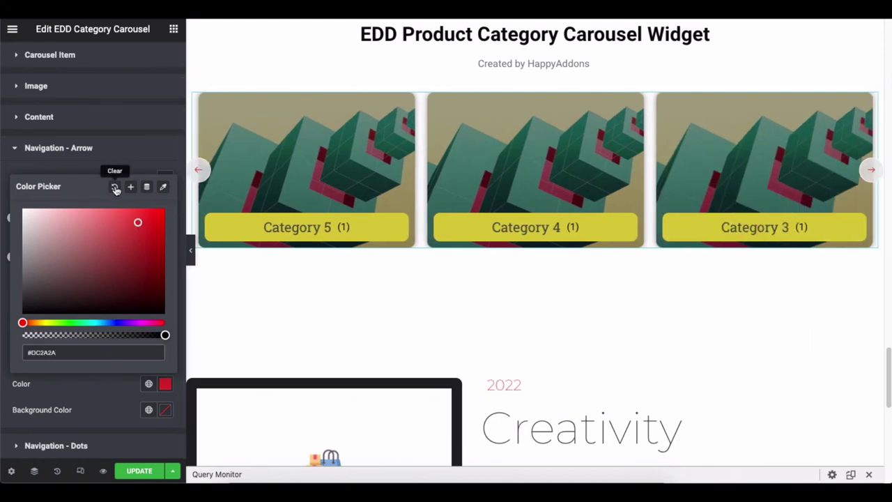
click(114, 186)
Try red and pale pink arrow backgrounds, then clear the background colour
click(165, 384)
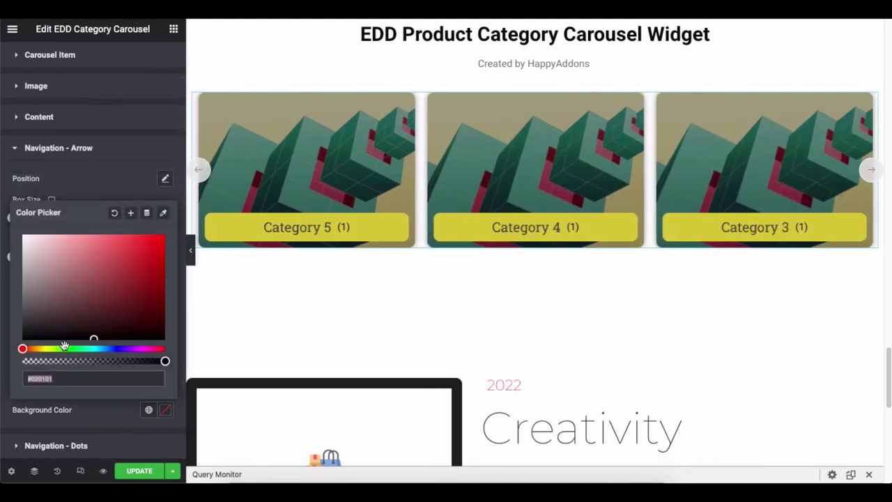
click(91, 283)
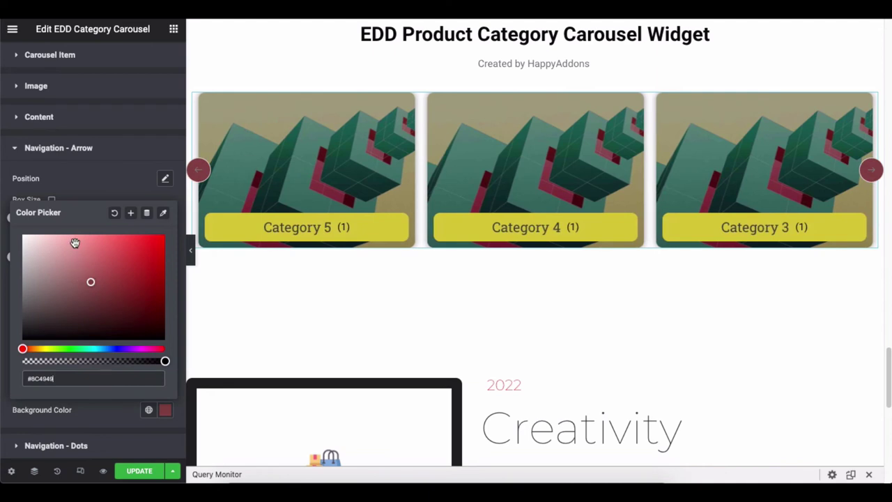
click(75, 242)
click(53, 241)
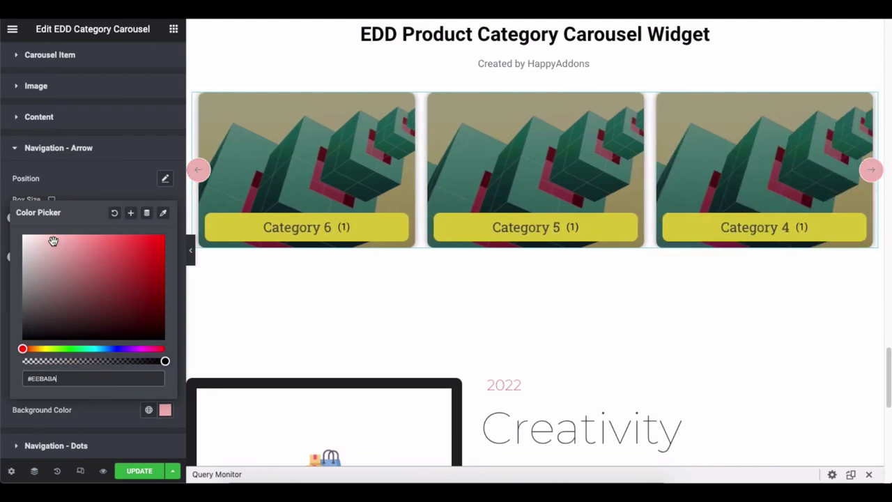
click(112, 183)
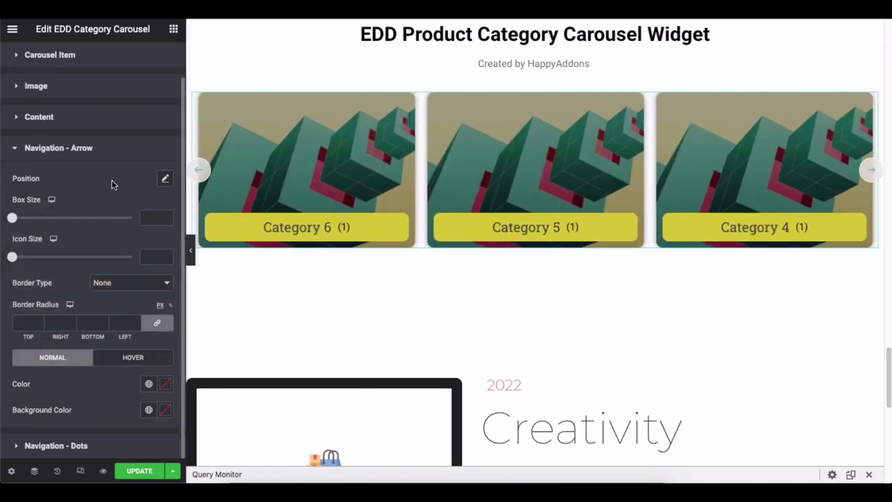
Clear the dot spacing and the dots' vertical position values
click(113, 153)
click(122, 218)
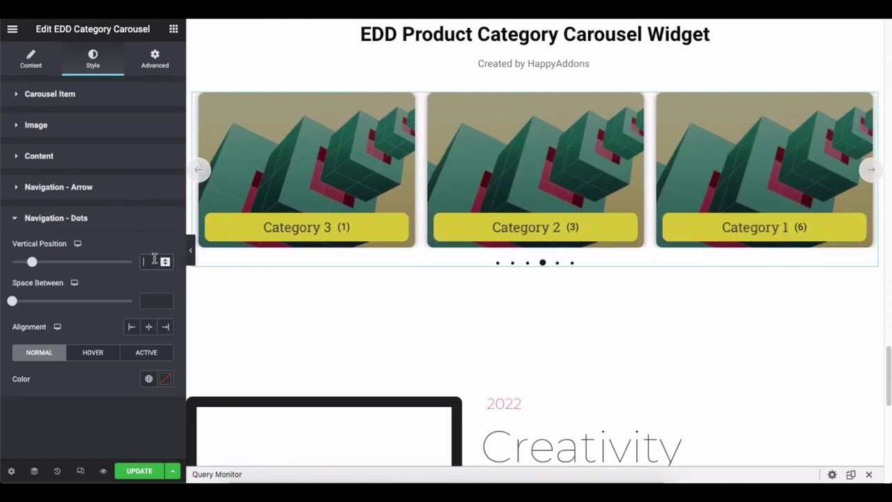
text(10)
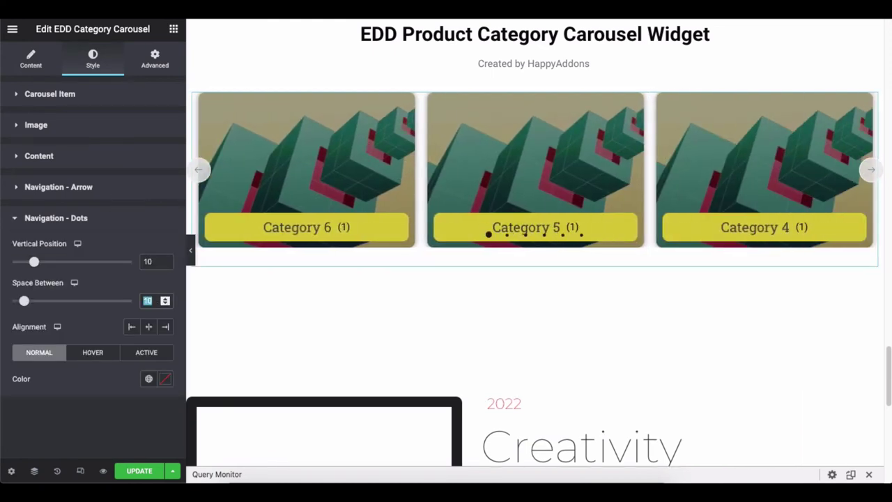
key(BackSpace)
key(BackSpace)
key(shift+Tab)
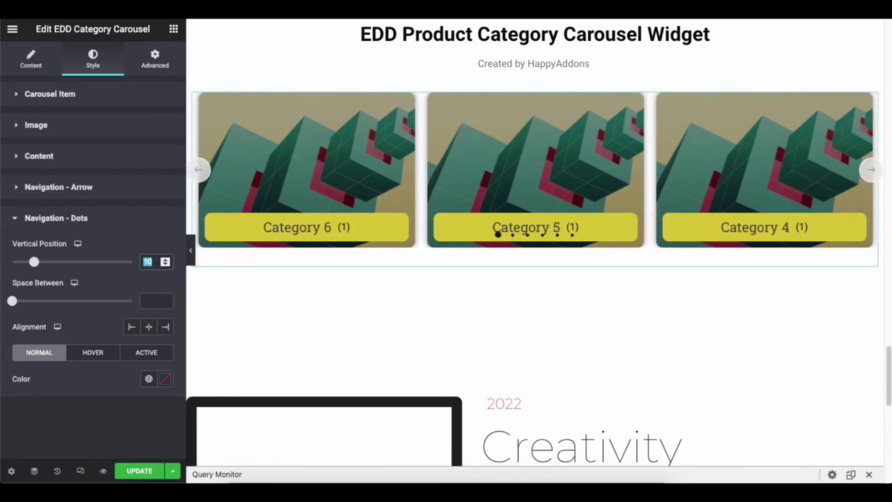
key(BackSpace)
Try left and right dot alignment, then centre the dots under the carousel
click(133, 328)
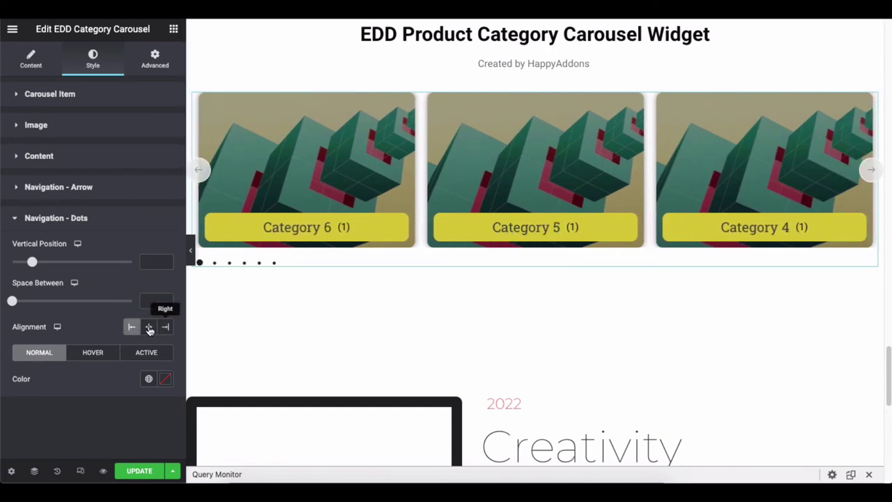
click(165, 327)
click(149, 328)
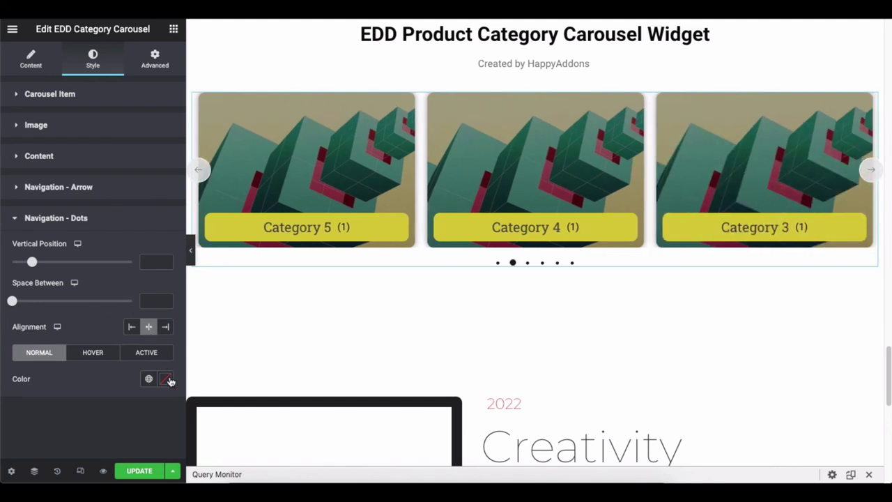
Colour the navigation dots dark red (#A91D1D)
click(165, 378)
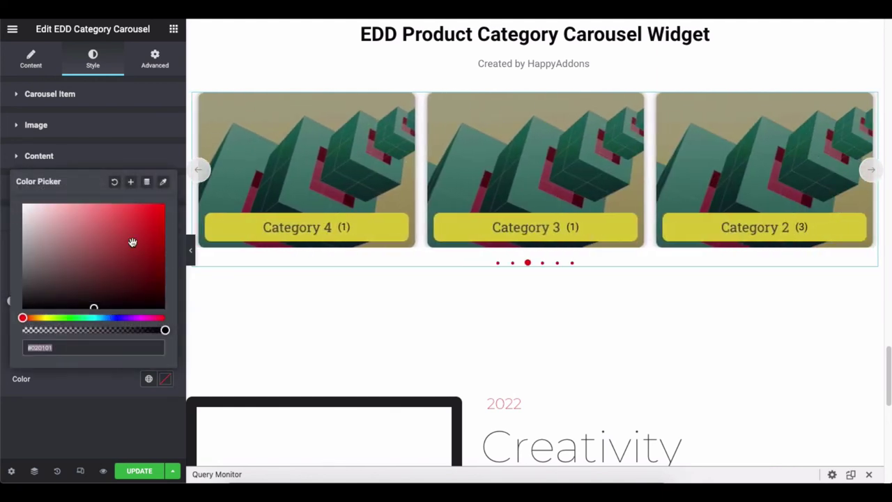
text(#010102)
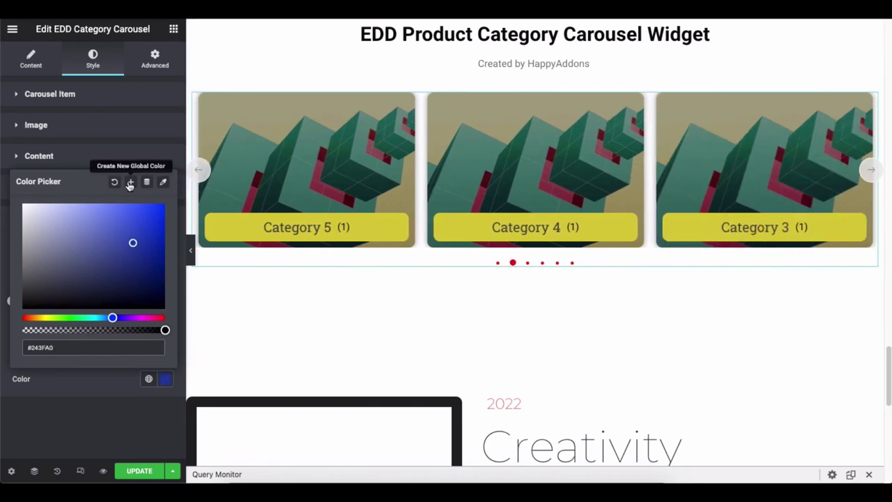
click(114, 181)
click(78, 384)
click(146, 352)
click(165, 379)
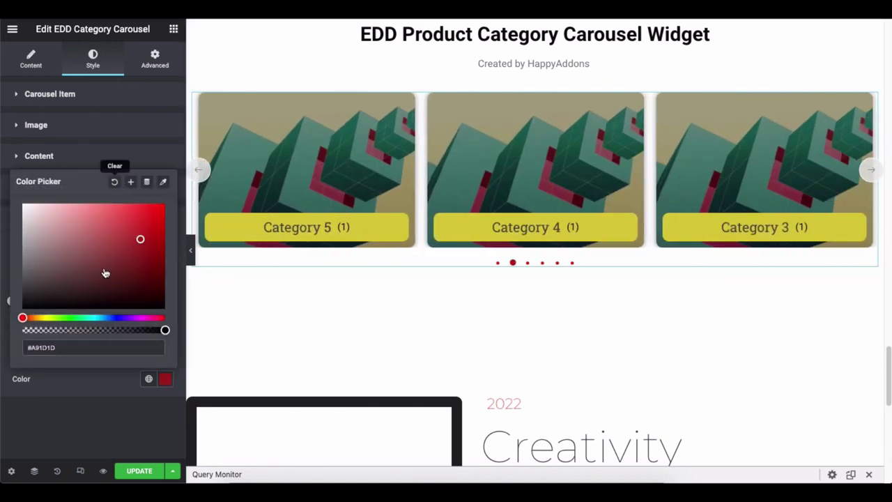
click(103, 378)
click(130, 217)
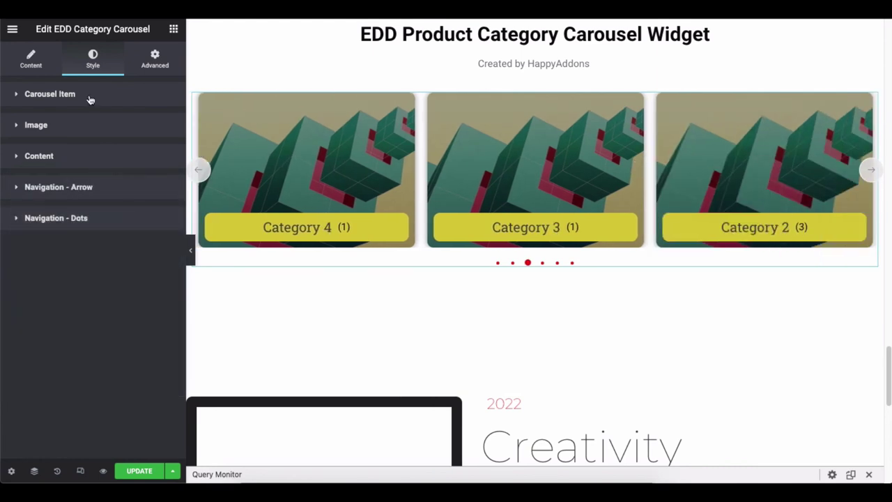
Review the Advanced > Layout section, then save the page with UPDATE
click(163, 62)
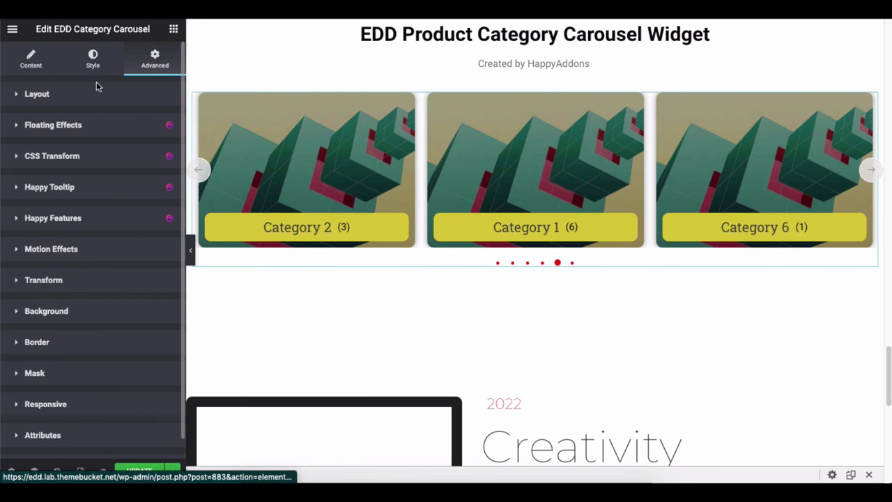
click(70, 95)
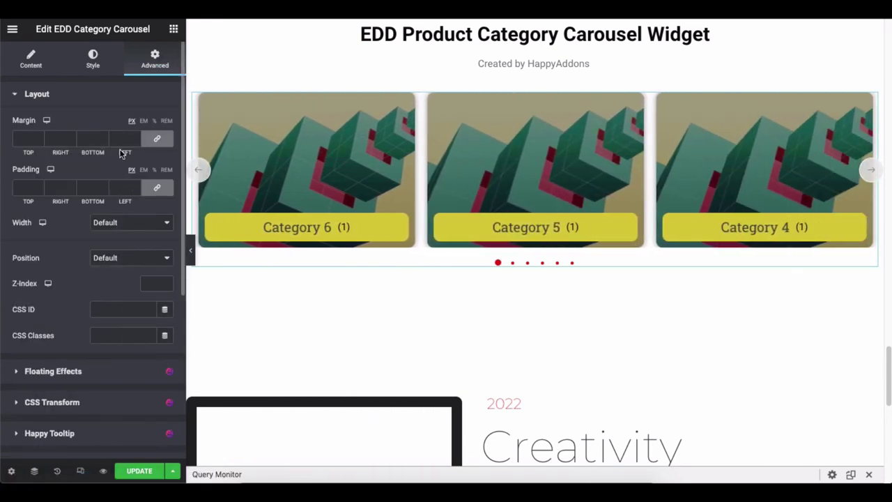
click(116, 95)
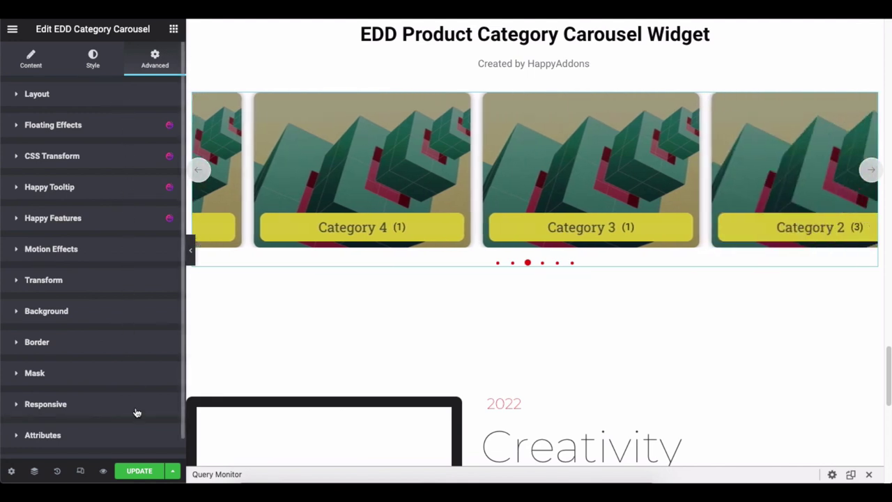
click(137, 472)
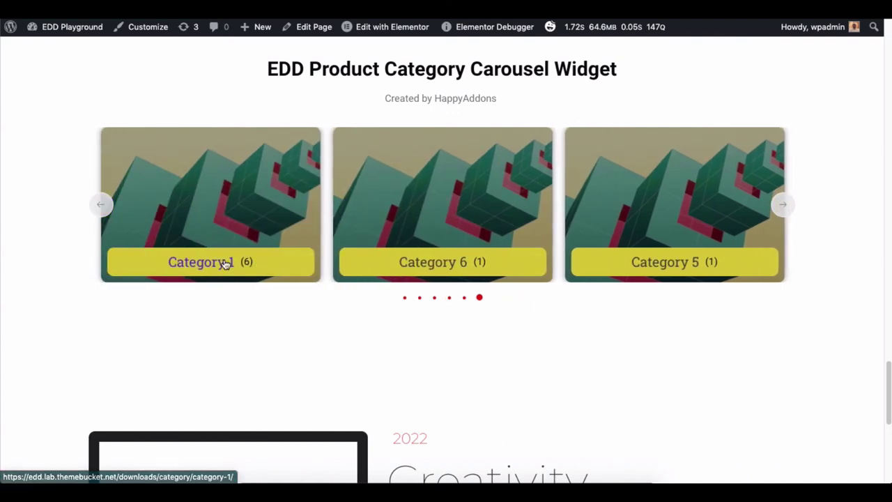
Scroll to the live carousel, open the Category 1 archive page, and go back
click(225, 262)
scroll(312, 266, down, 10)
scroll(312, 267, up, 10)
key(alt+Left)
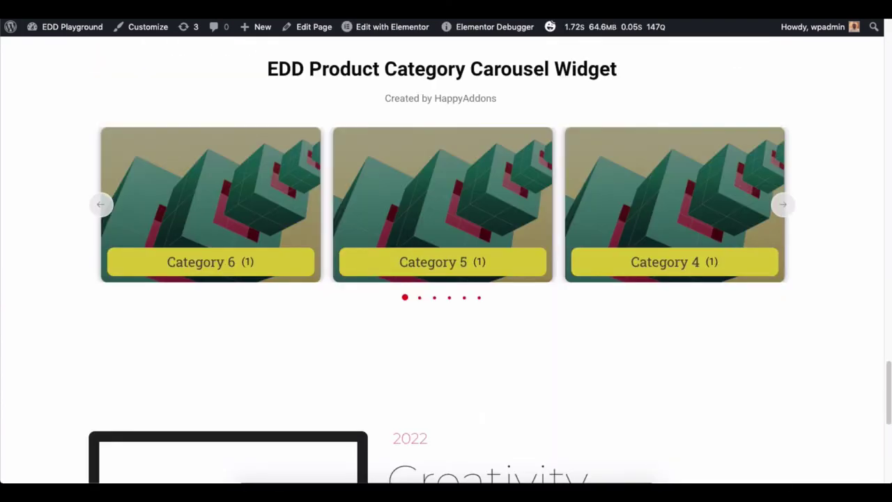